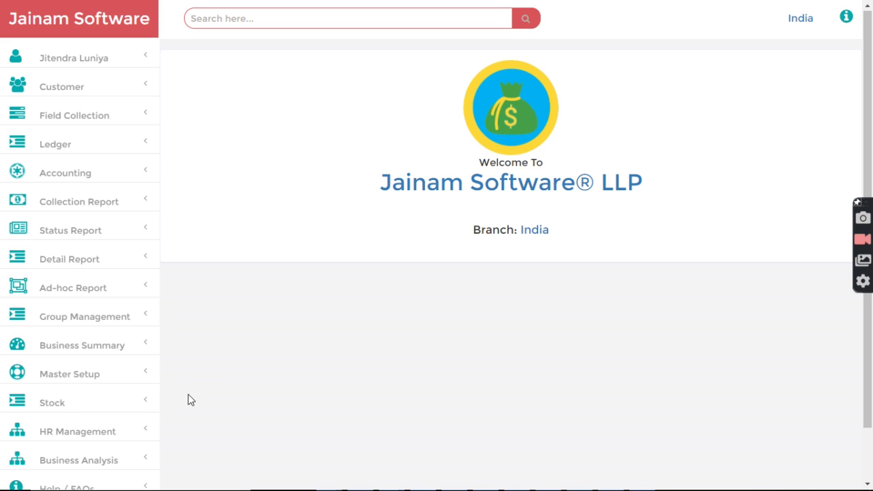
Open the Holiday List in HR Management and check the date of the Testing holiday for Maharashtra.
left_click(93, 431)
scroll(96, 429, "down", 3)
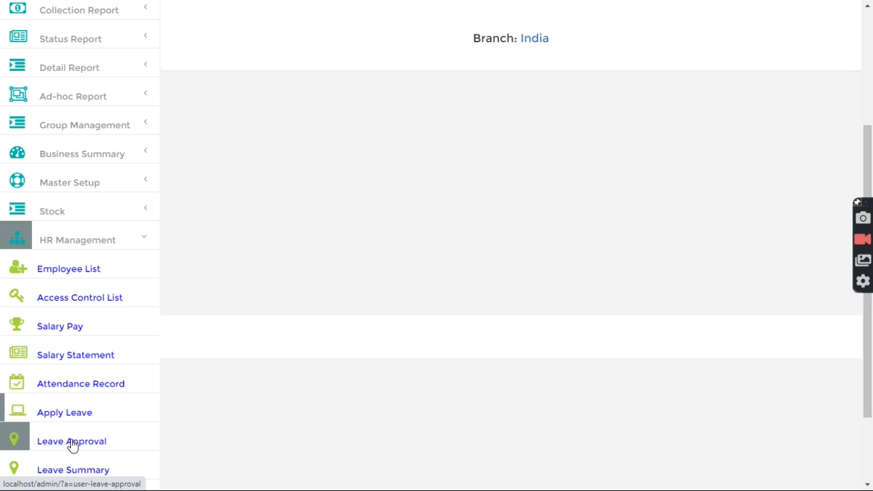
scroll(77, 438, "down", 3)
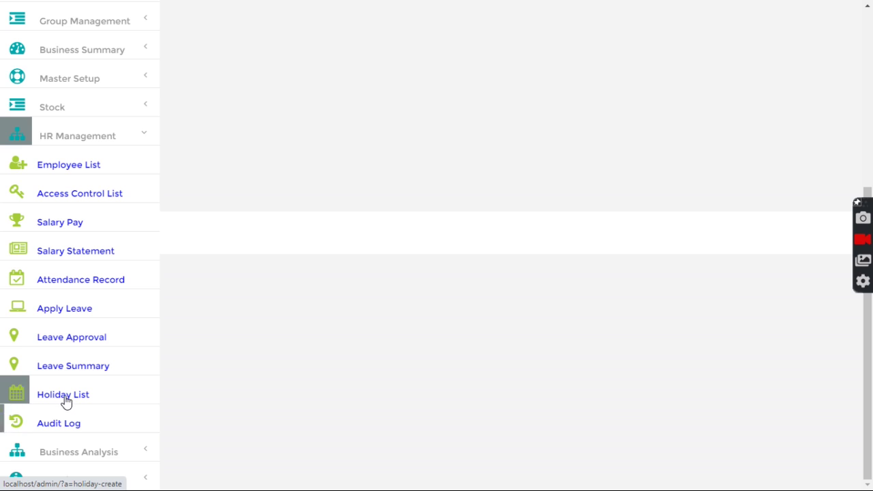
left_click(65, 403)
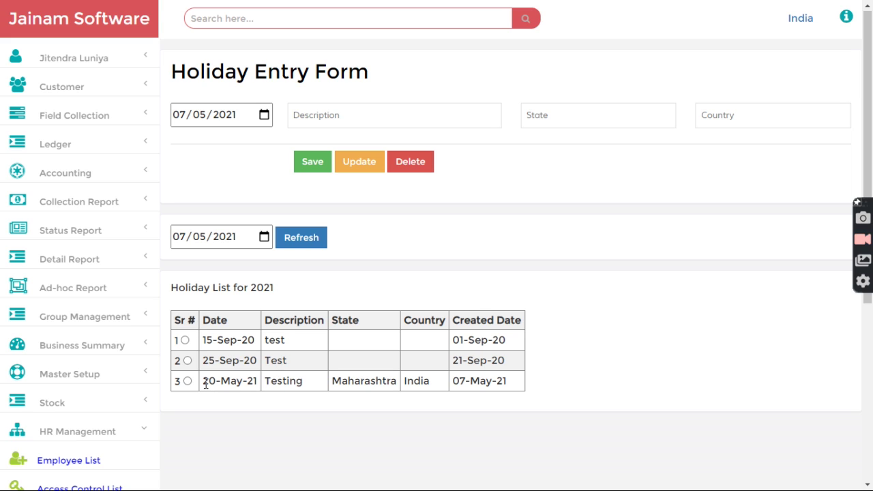
left_click_drag(205, 385, 261, 394)
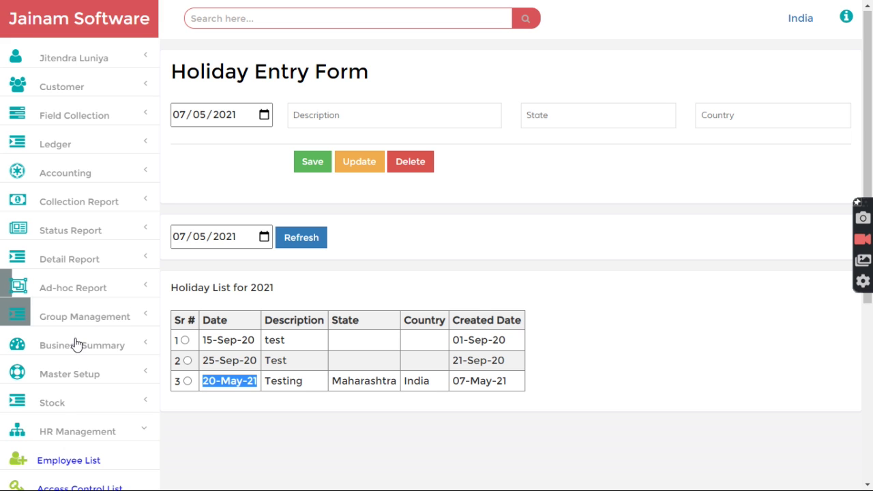
Open the Setting page in Master Setup and locate the Recovery category entries in the Customized Setting List.
left_click(77, 375)
scroll(79, 375, "down", 3)
scroll(102, 366, "down", 1)
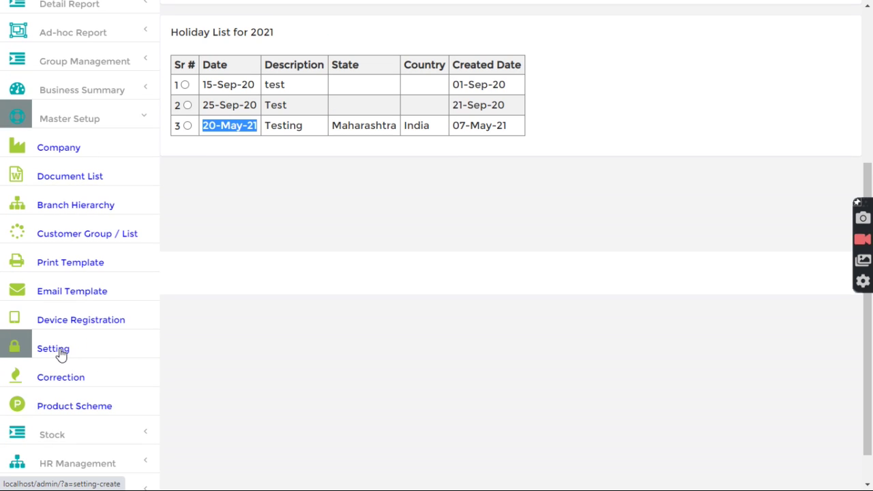
left_click(61, 355)
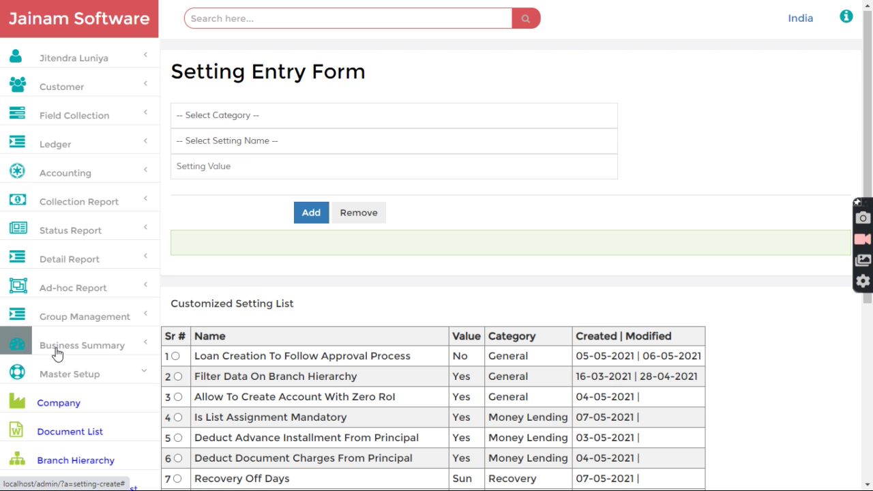
scroll(341, 298, "down", 3)
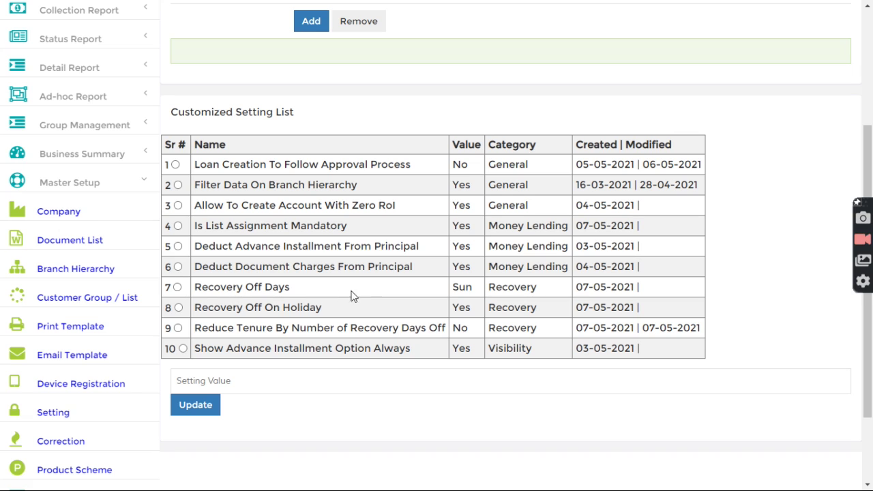
left_click_drag(488, 287, 537, 296)
left_click(493, 307)
left_click_drag(489, 328, 534, 329)
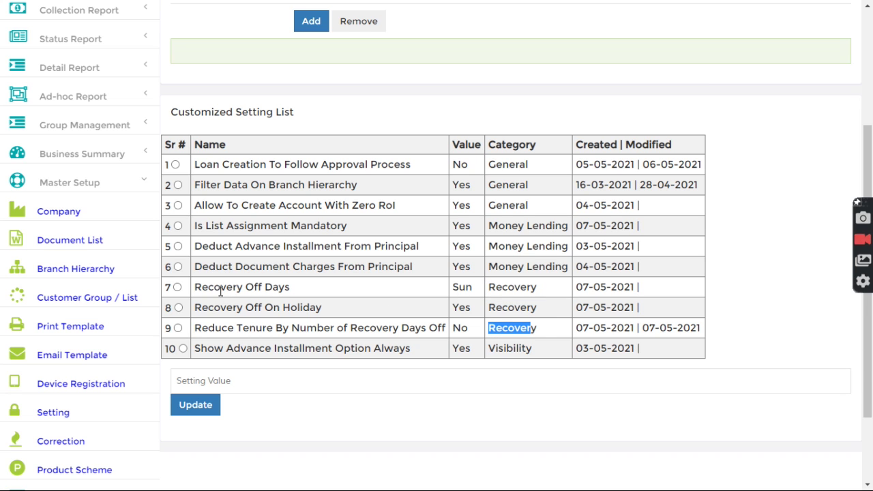
Examine the values of Recovery Off Days, Recovery Off On Holiday and Reduce Tenure By Number of Recovery Days Off.
left_click_drag(192, 289, 294, 295)
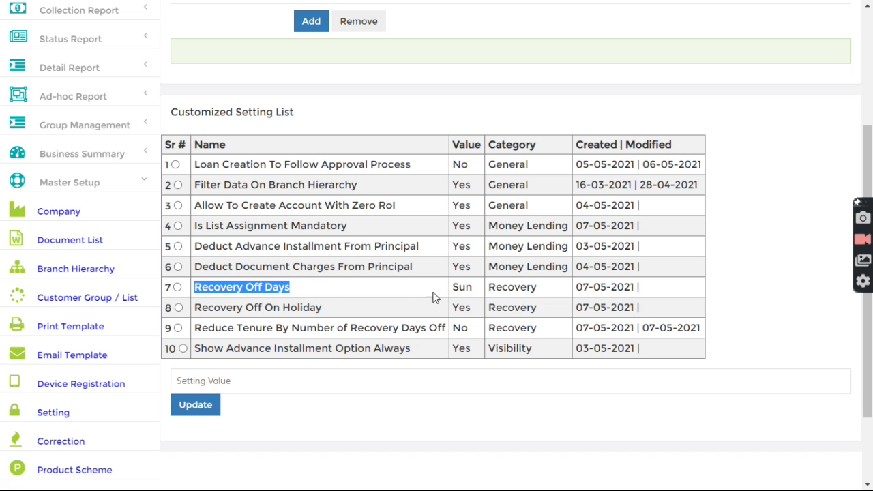
left_click_drag(450, 292, 476, 293)
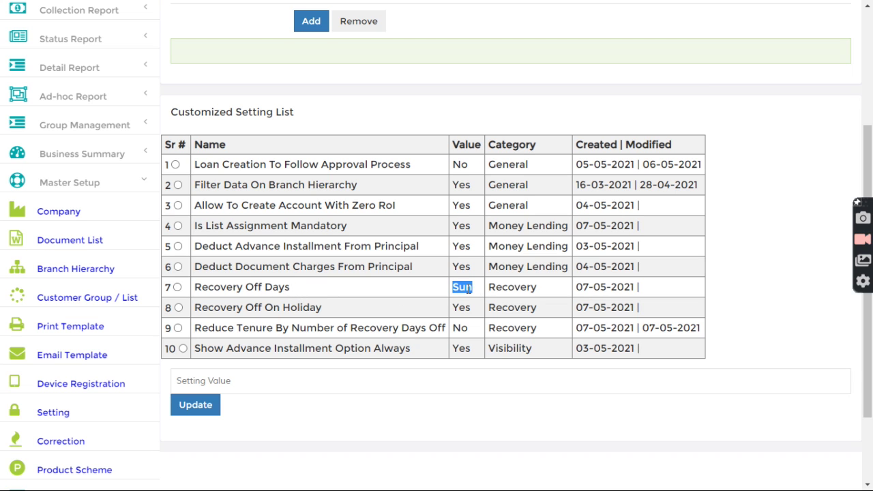
left_click_drag(201, 308, 322, 307)
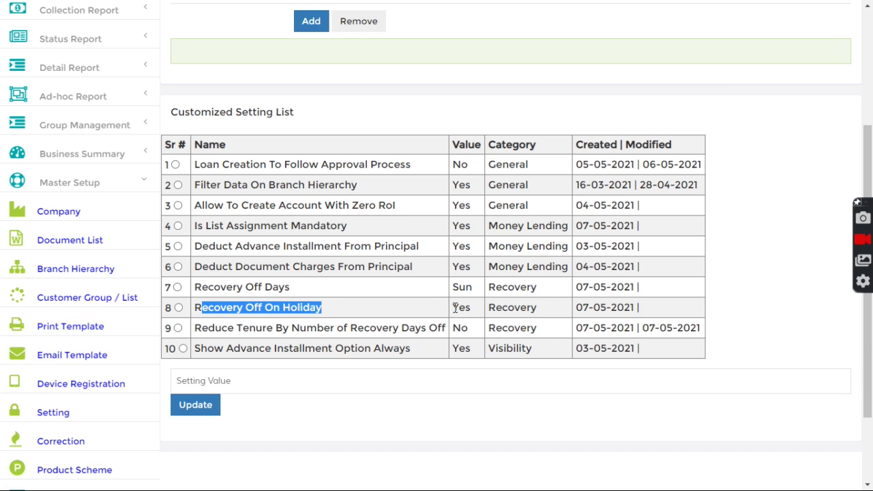
left_click_drag(454, 307, 474, 312)
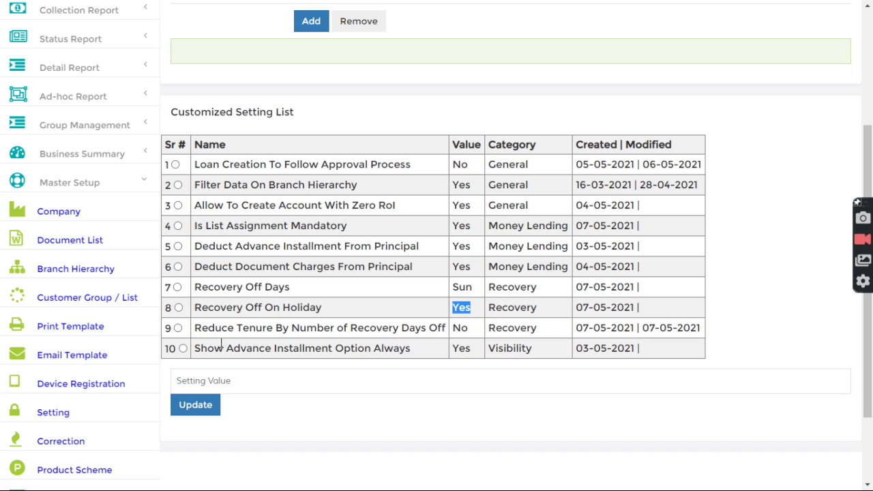
left_click_drag(198, 330, 474, 335)
left_click(476, 338)
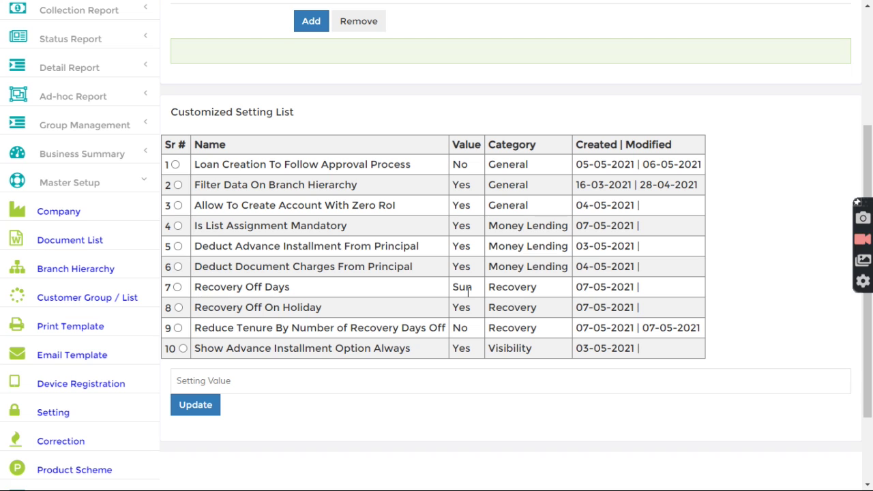
double_click(457, 328)
left_click(467, 249)
double_click(457, 327)
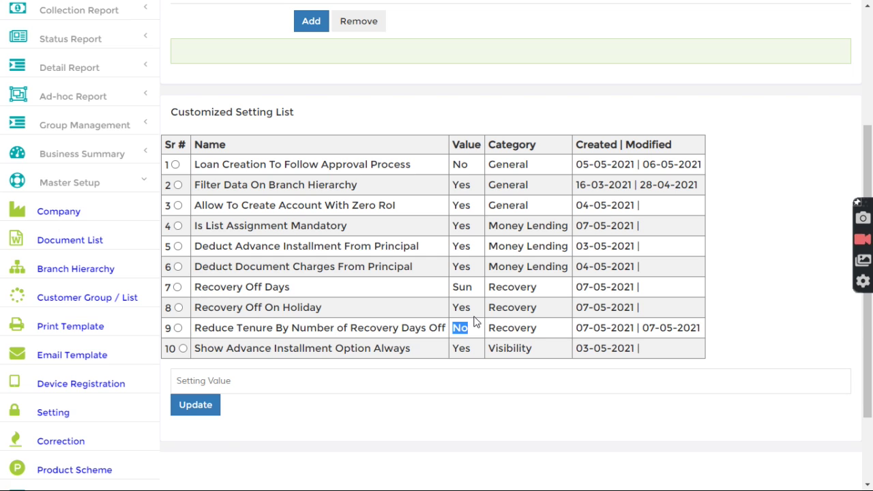
Search for the customer by code and open a new loan entry for that customer.
scroll(470, 326, "up", 3)
left_click(349, 20)
type("f-1")
key("Return")
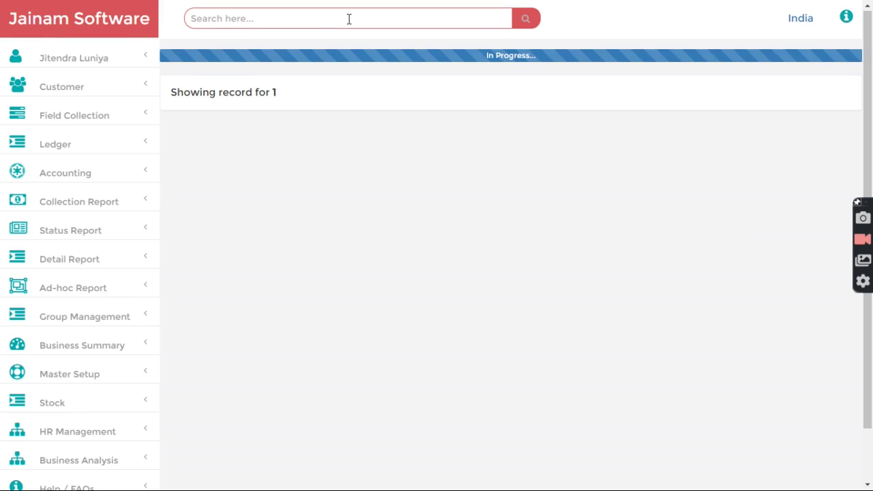
left_click(306, 290)
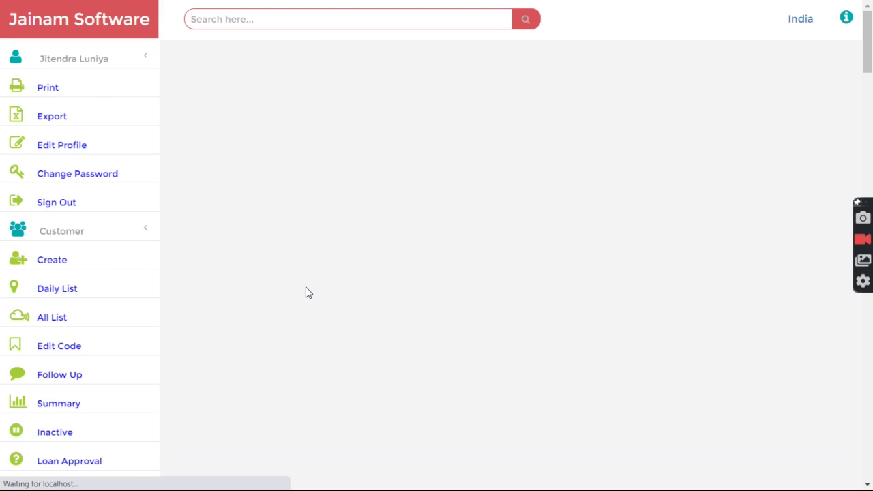
Choose the 100 Days Loan scheme and check its interest and tenure in the manual configuration, leaving manual configuration off.
left_click(277, 116)
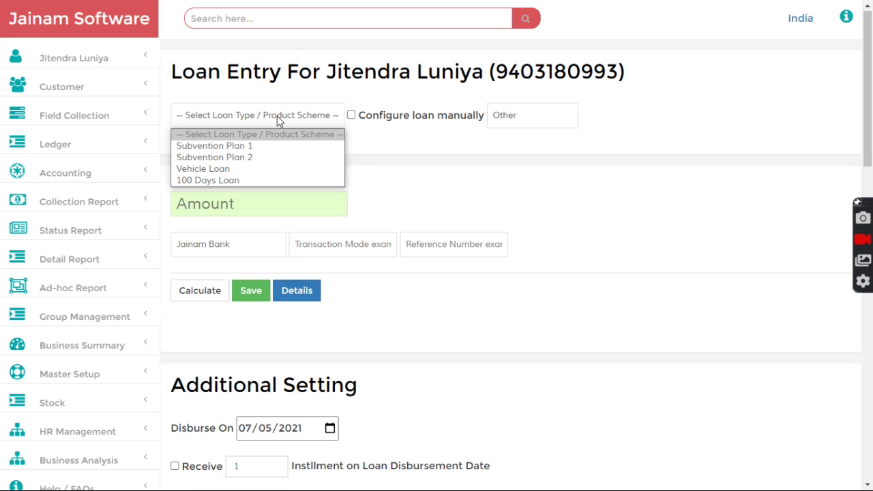
left_click(250, 180)
left_click(351, 116)
scroll(370, 194, "down", 2)
left_click_drag(192, 116, 177, 122)
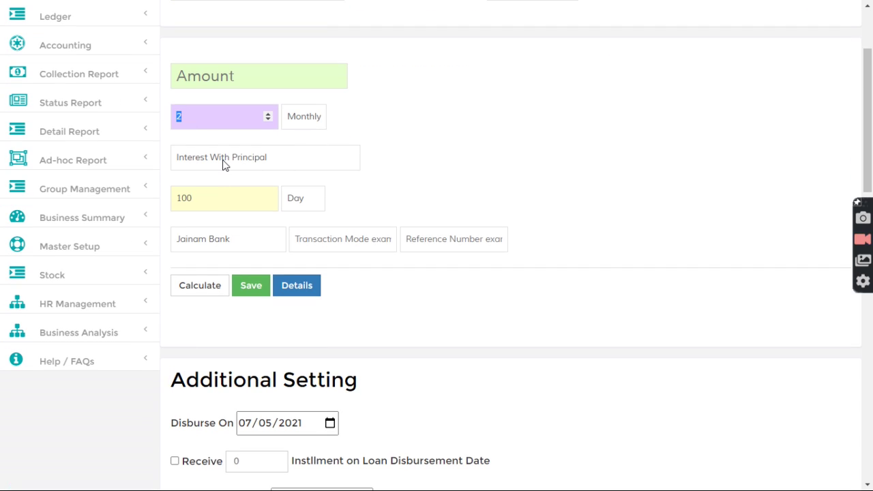
left_click_drag(207, 195, 183, 198)
left_click(334, 203)
scroll(350, 171, "up", 2)
left_click(350, 115)
Set the loan amount to 10000 and calculate the installment amount, tenure and interval.
left_click(260, 200)
type("10000")
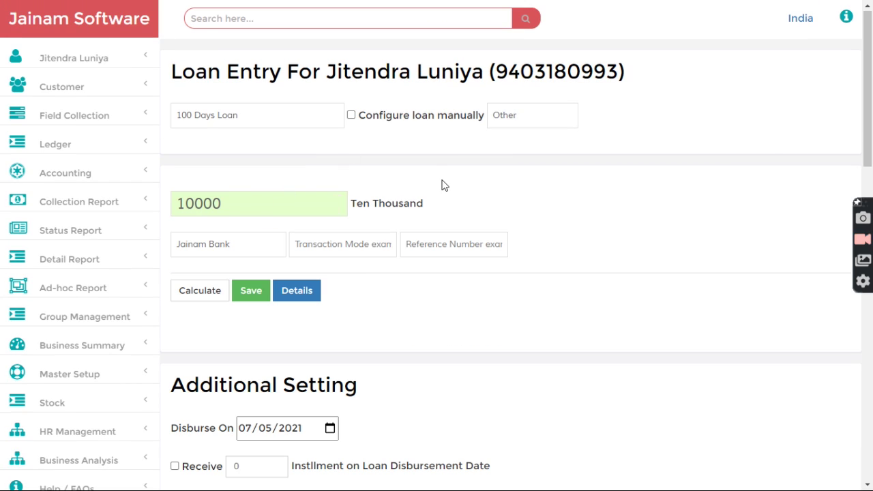
left_click(216, 293)
scroll(354, 282, "down", 1)
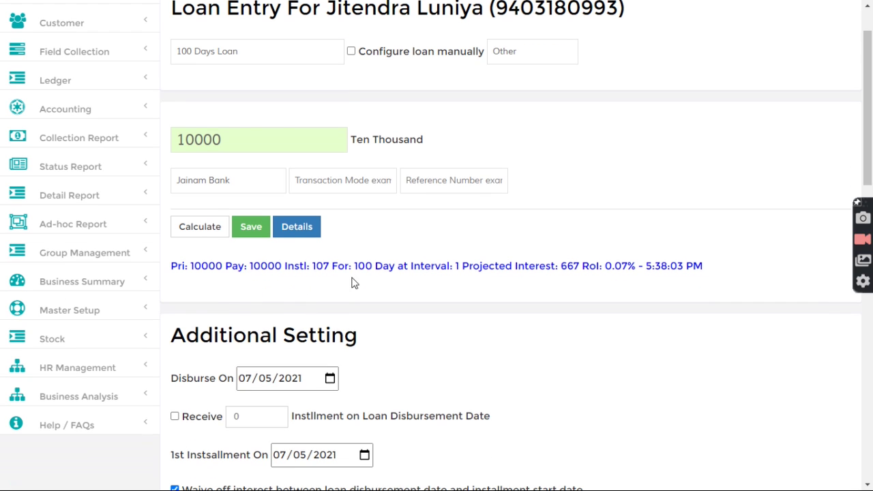
double_click(321, 266)
left_click_drag(355, 266, 419, 268)
double_click(372, 267)
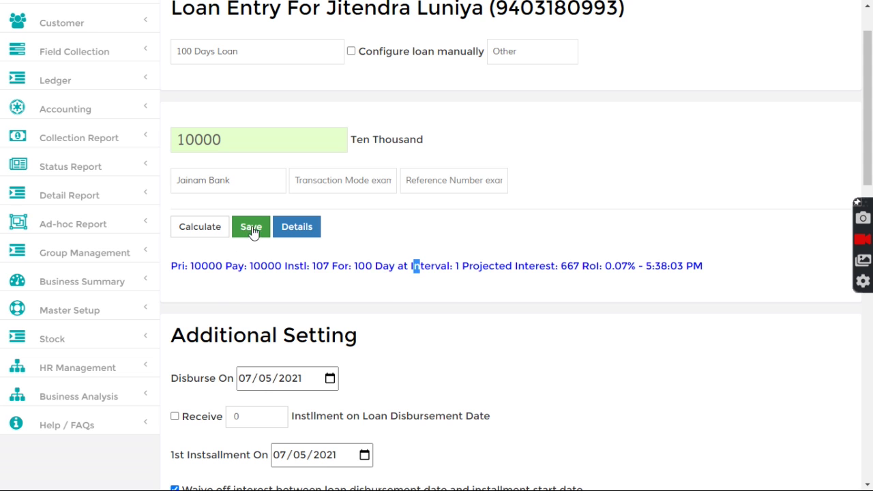
Save the loan and open its account by searching for the new loan's number.
left_click(252, 229)
left_click_drag(199, 262, 229, 262)
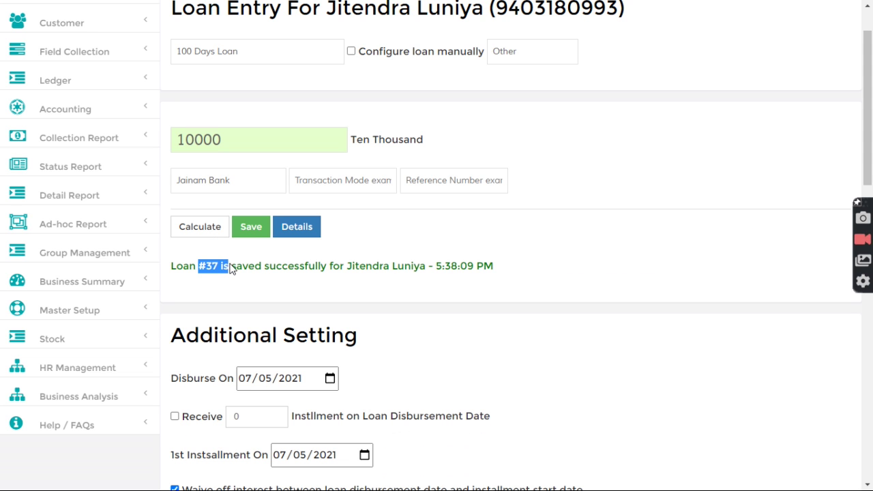
scroll(260, 184, "up", 1)
left_click(266, 18)
type("37")
key("Return")
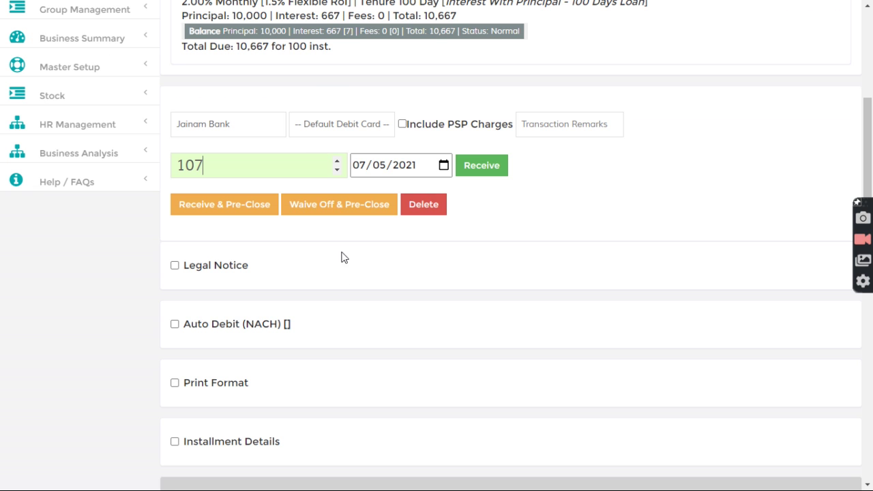
Show the loan's Installment Tracker and check whether the first due dates skip Sunday.
scroll(336, 273, "down", 3)
left_click(232, 316)
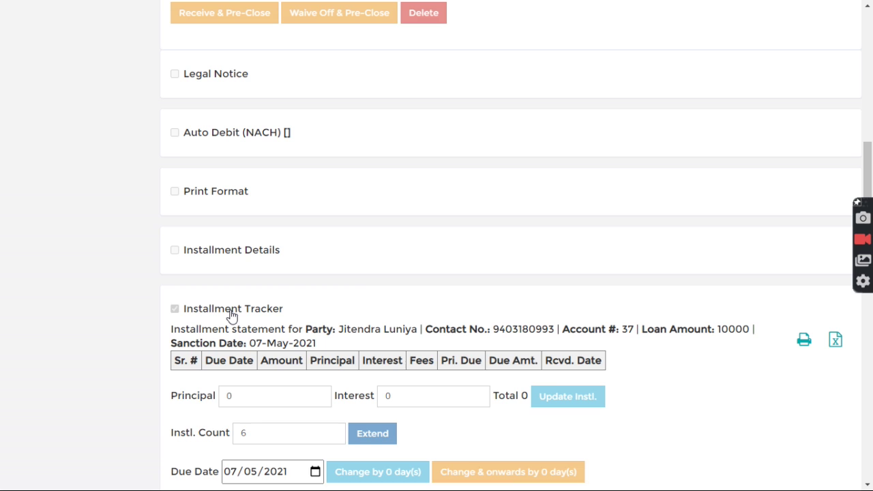
scroll(296, 311, "down", 3)
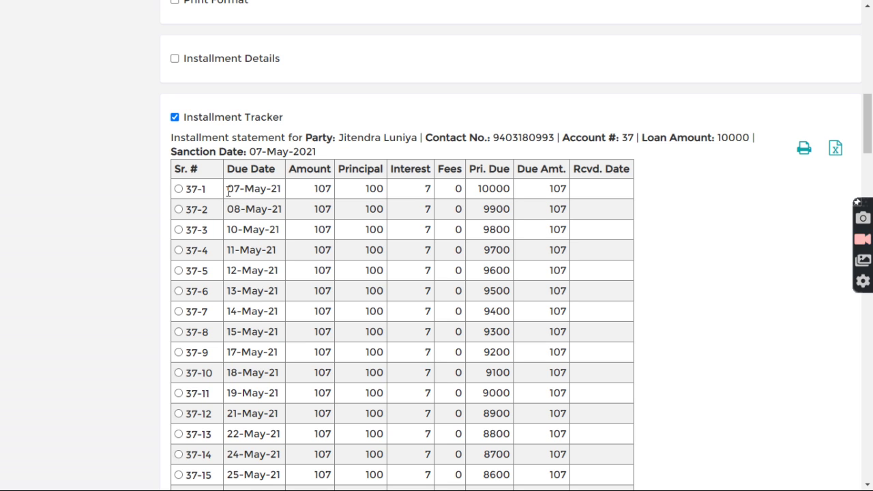
left_click_drag(228, 192, 278, 189)
left_click_drag(229, 210, 289, 214)
left_click(237, 226)
Check the installment due dates around the 20-May-21 holiday in the Installment Tracker.
scroll(246, 228, "down", 3)
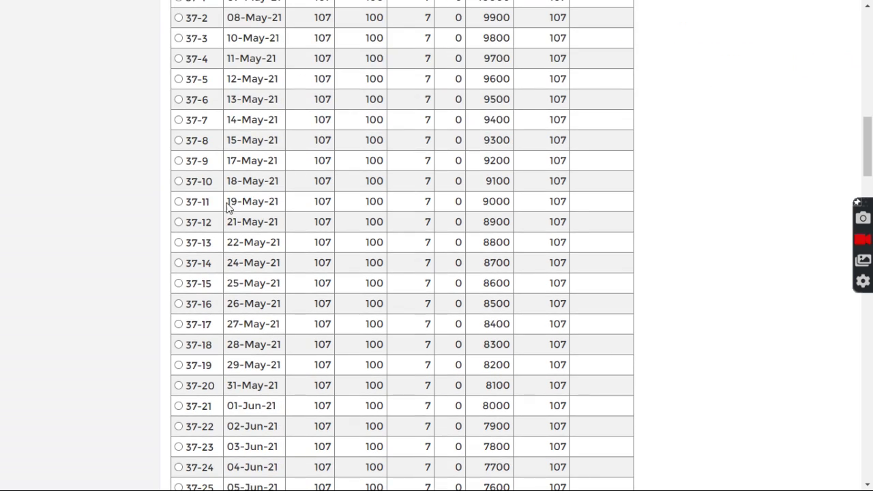
left_click_drag(228, 208, 284, 203)
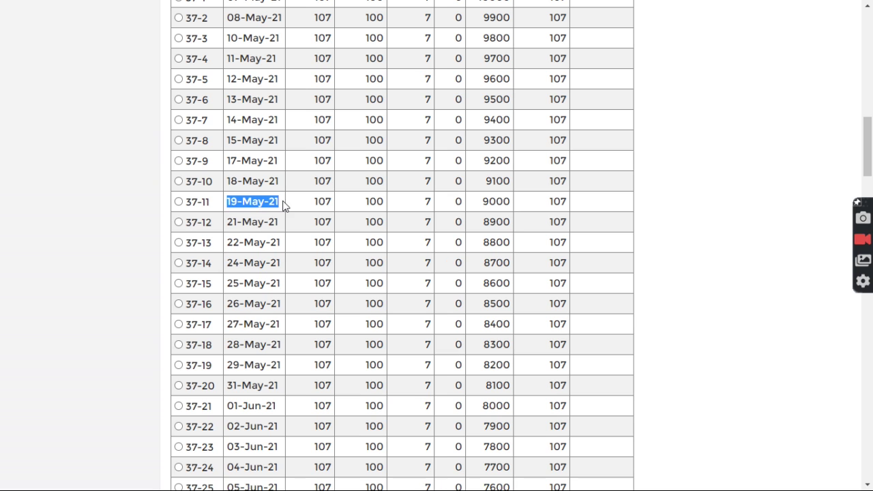
left_click(252, 219)
scroll(274, 200, "up", 2)
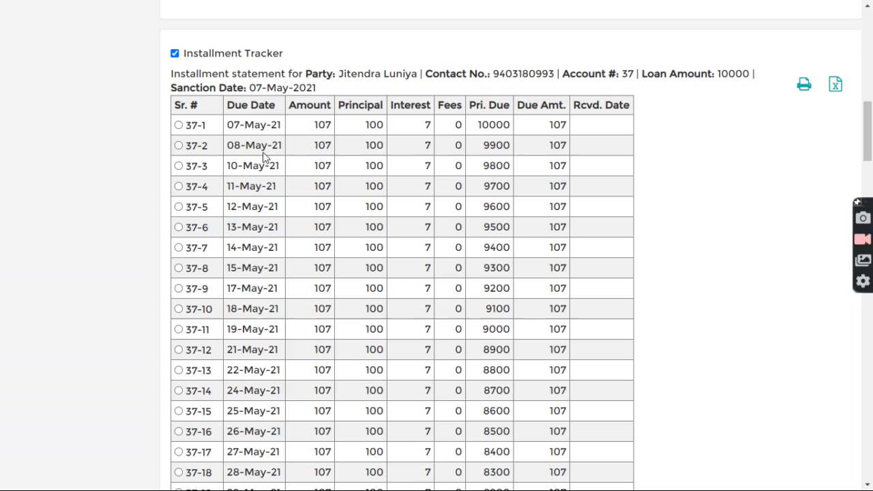
Compare the first installment's due date with the serial number and due date of the last installment.
left_click_drag(230, 125, 278, 126)
left_click(266, 167)
left_click_drag(867, 133, 870, 374)
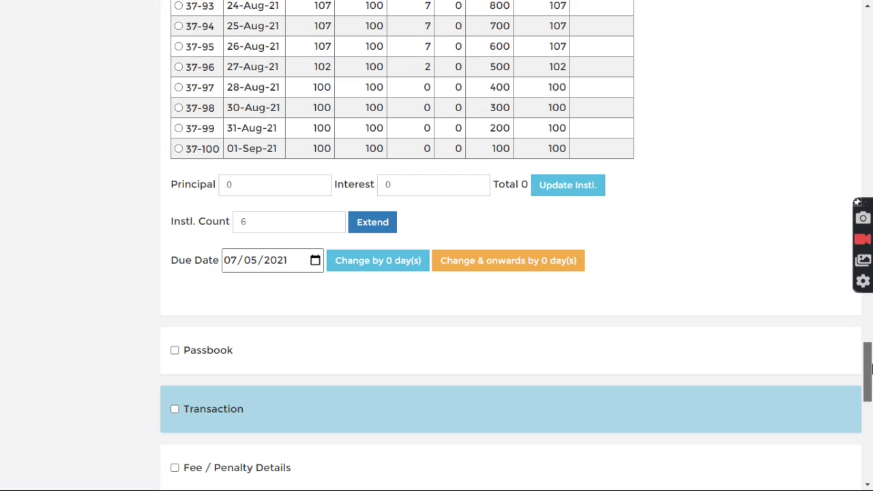
left_click_drag(189, 147, 217, 149)
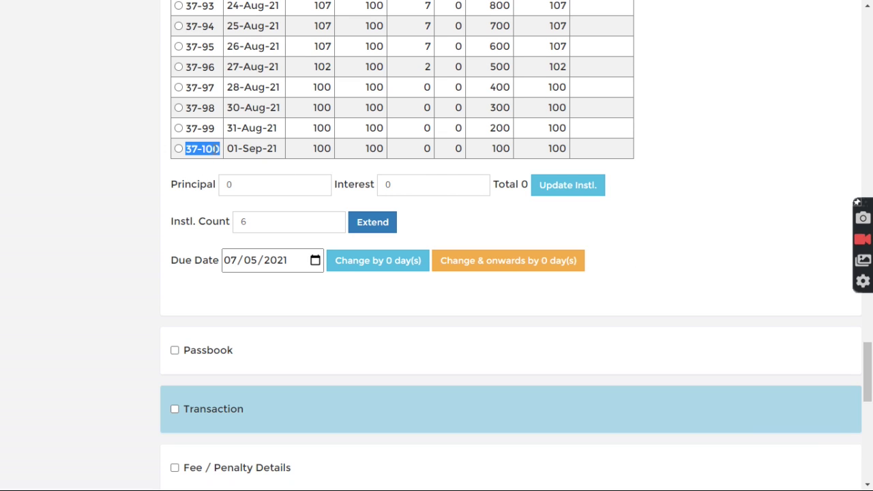
left_click(235, 152)
left_click_drag(228, 151, 277, 146)
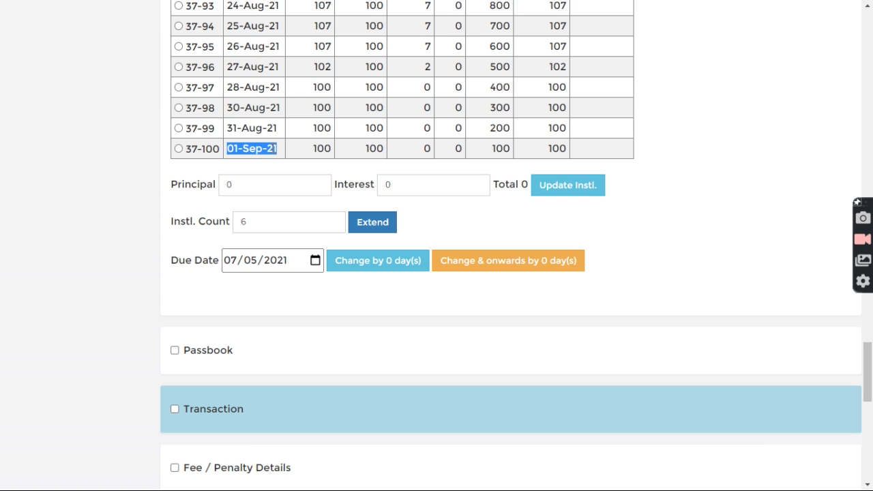
left_click(293, 151)
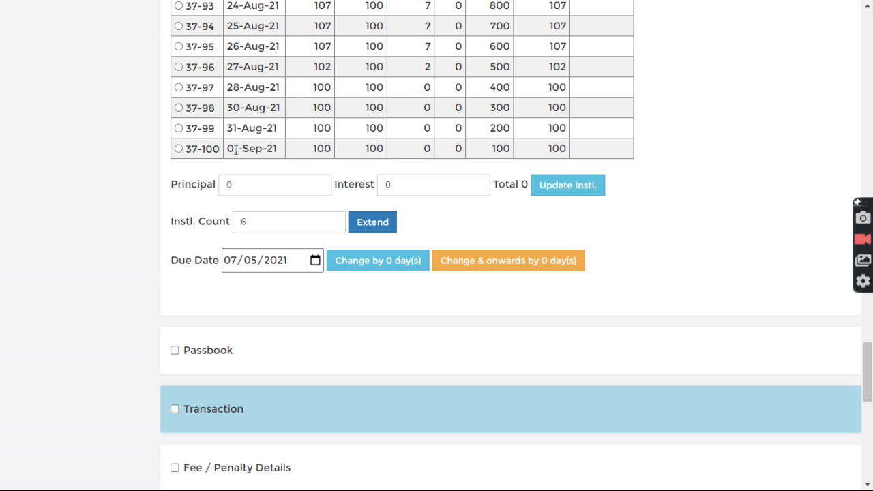
left_click_drag(230, 149, 283, 150)
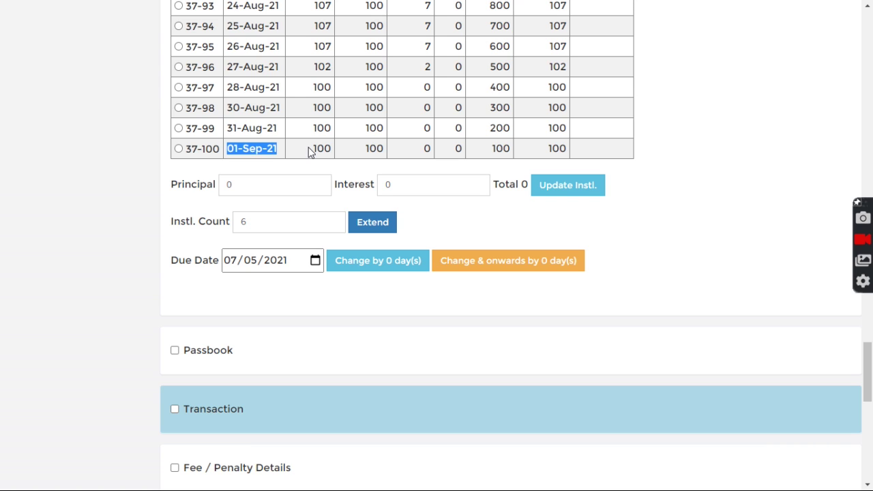
left_click(310, 151)
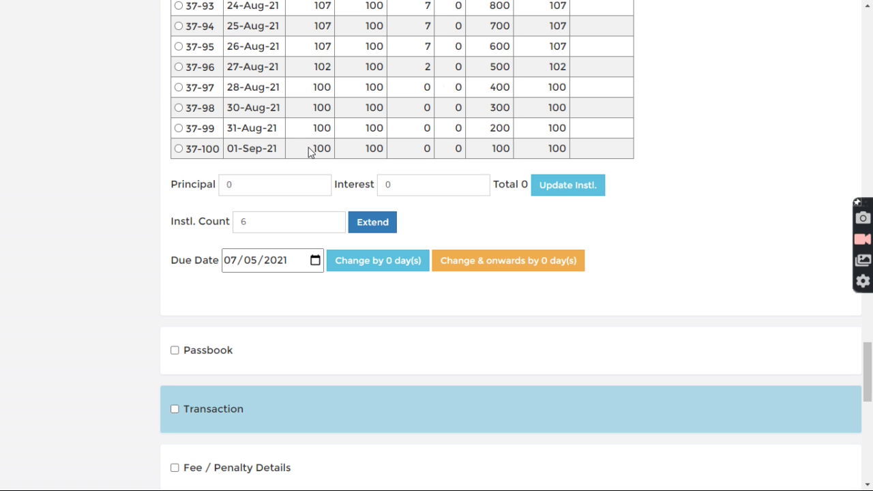
In the Master Setup settings, change Reduce Tenure By Number of Recovery Days Off to Yes and update it.
left_click_drag(867, 365, 852, 34)
scroll(33, 254, "down", 2)
left_click(69, 249)
scroll(65, 266, "down", 3)
left_click(60, 289)
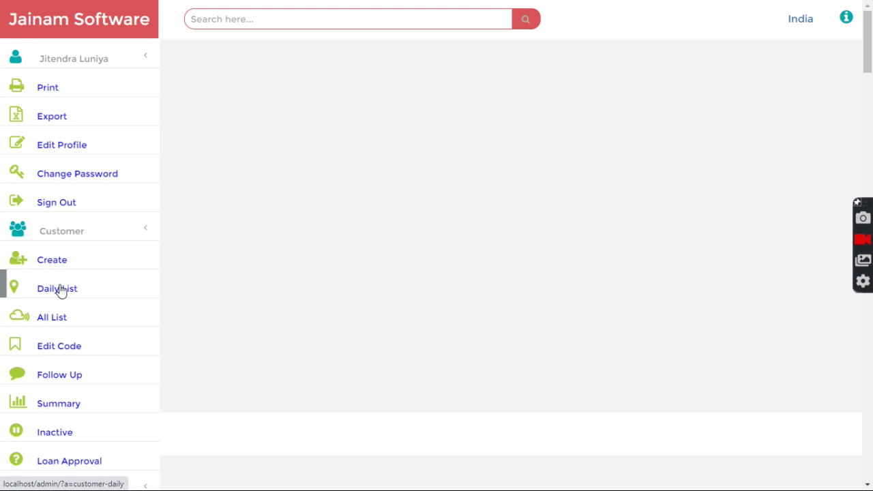
scroll(328, 299, "down", 4)
left_click_drag(200, 265, 273, 265)
left_click(299, 265)
left_click(178, 264)
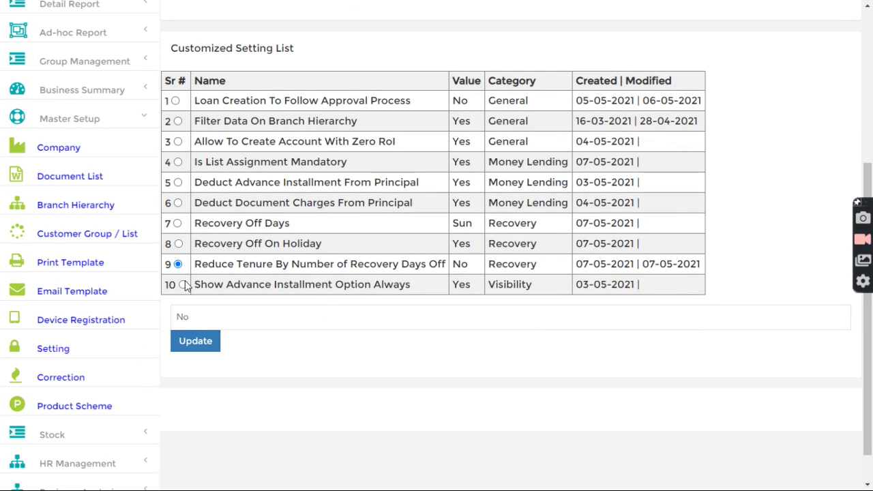
left_click_drag(199, 318, 179, 319)
type("Yes")
left_click(181, 345)
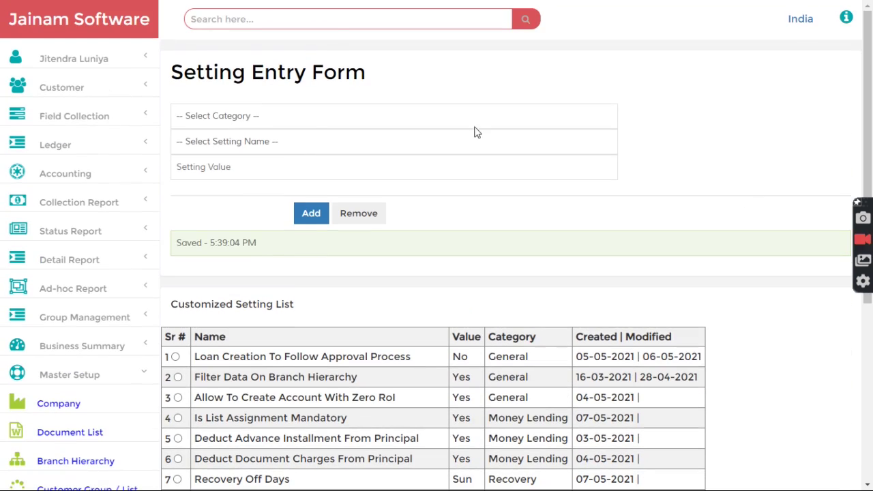
Search for the customer by code and start a new loan entry for that customer.
type("1")
key("Return")
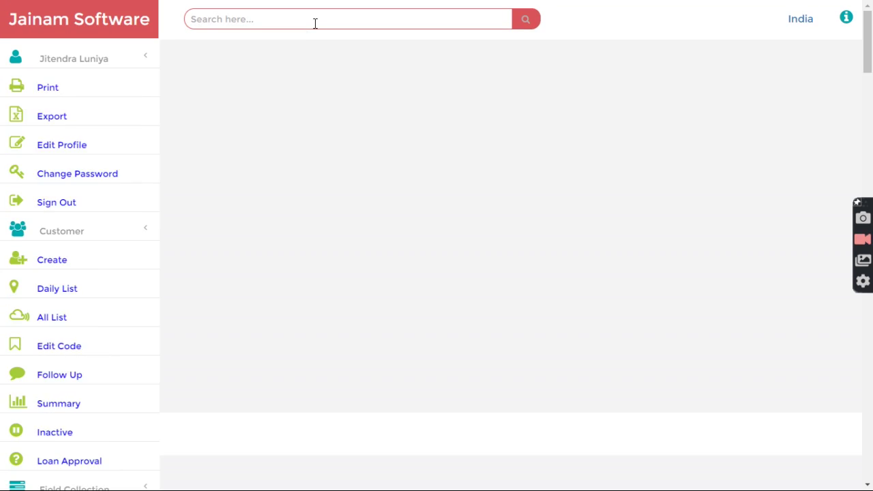
left_click(301, 287)
Select the 100 Days Loan scheme, set the amount to 10000 and calculate the loan.
left_click(294, 115)
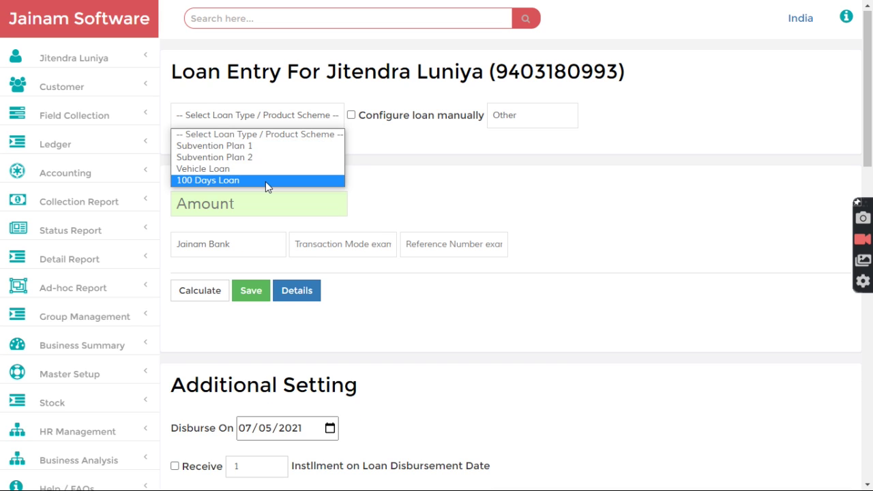
left_click(266, 182)
left_click(253, 204)
type("10000")
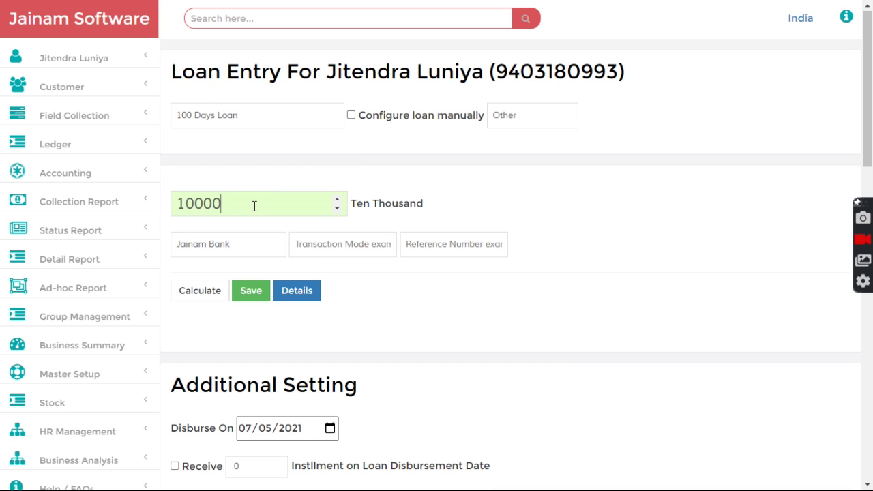
left_click(202, 291)
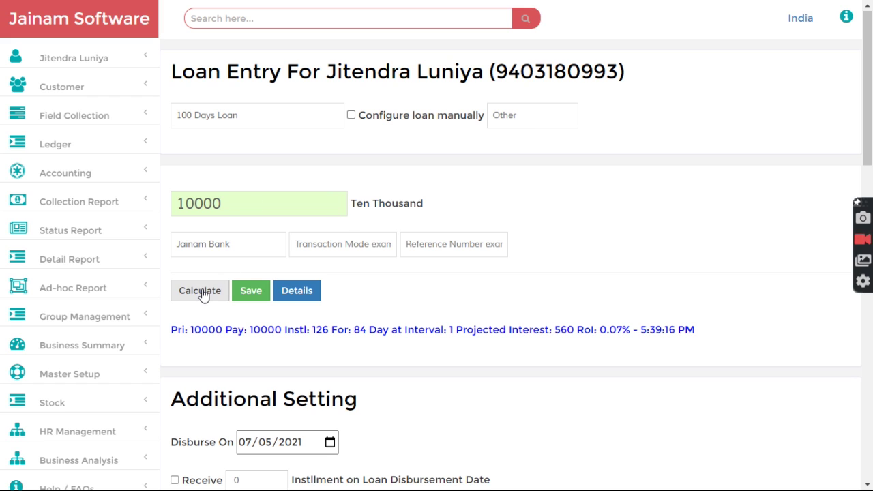
Examine the calculated installment amount, number of days and projected interest in the loan calculation.
left_click_drag(312, 333, 322, 333)
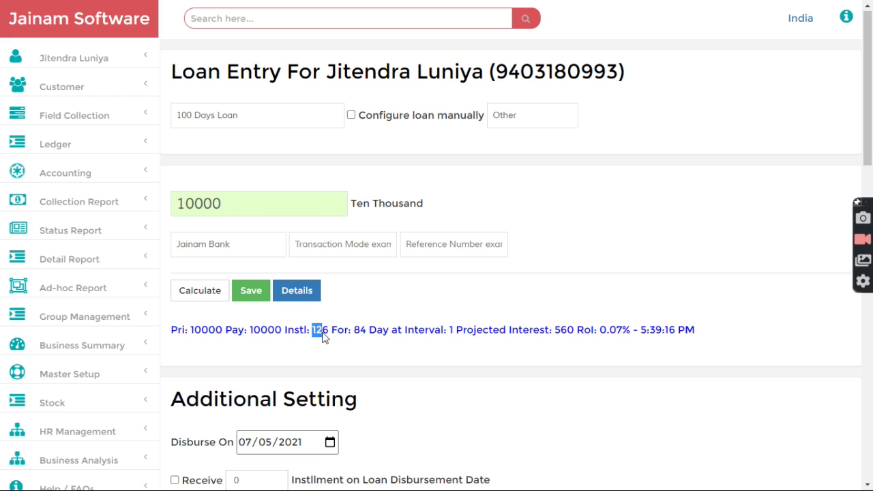
left_click(360, 332)
double_click(363, 332)
left_click(428, 336)
double_click(360, 332)
left_click(536, 338)
double_click(570, 334)
left_click(554, 298)
Save the reduced-tenure loan and open its account by searching for the newly assigned loan number.
left_click(254, 293)
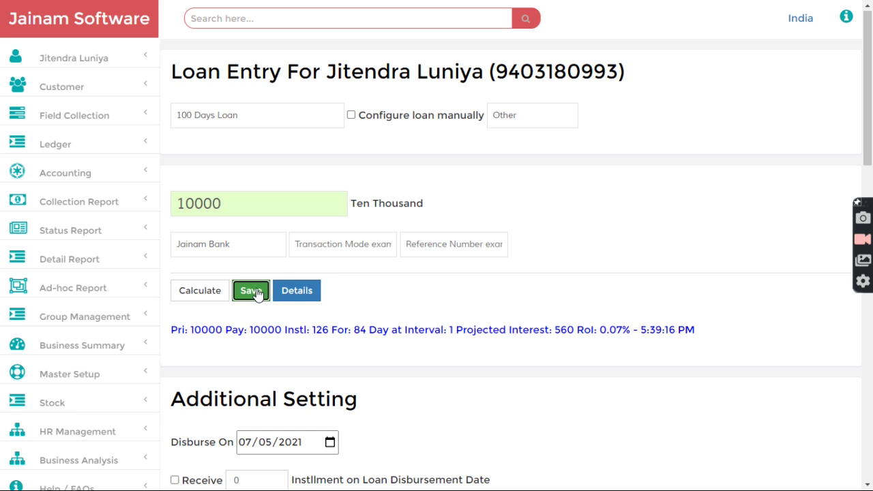
double_click(211, 331)
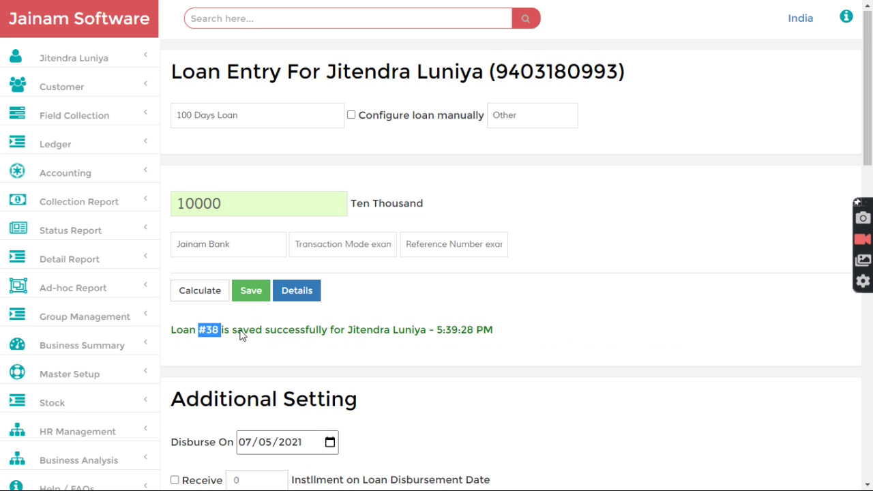
left_click(243, 25)
type("38")
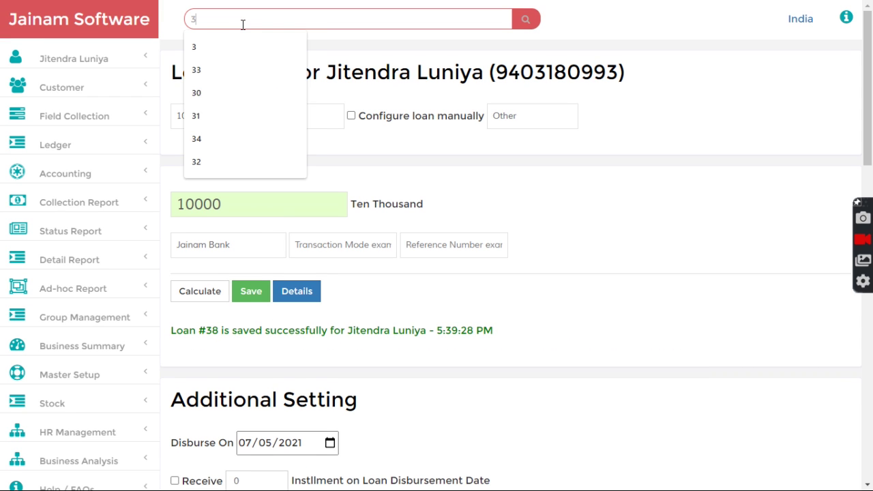
key("Return")
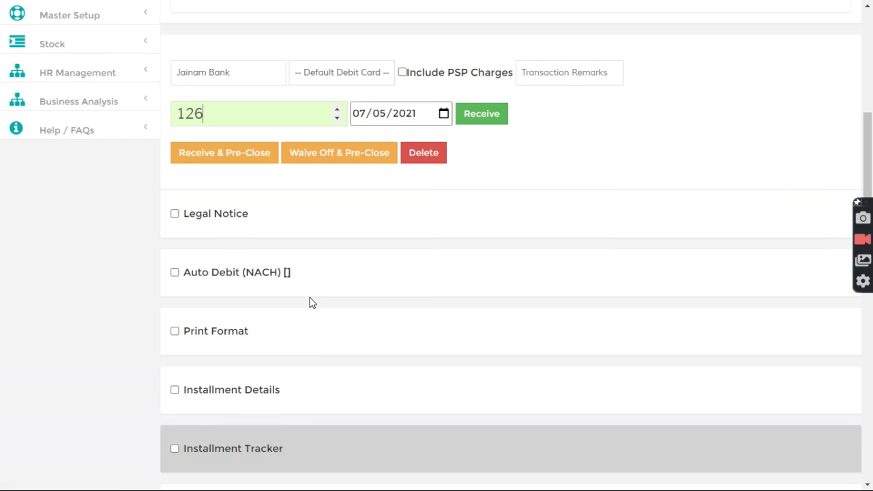
Show the reduced-tenure loan's Installment Tracker and check whether the due dates skip the Sunday after 08-May-21.
scroll(254, 318, "down", 2)
left_click(252, 315)
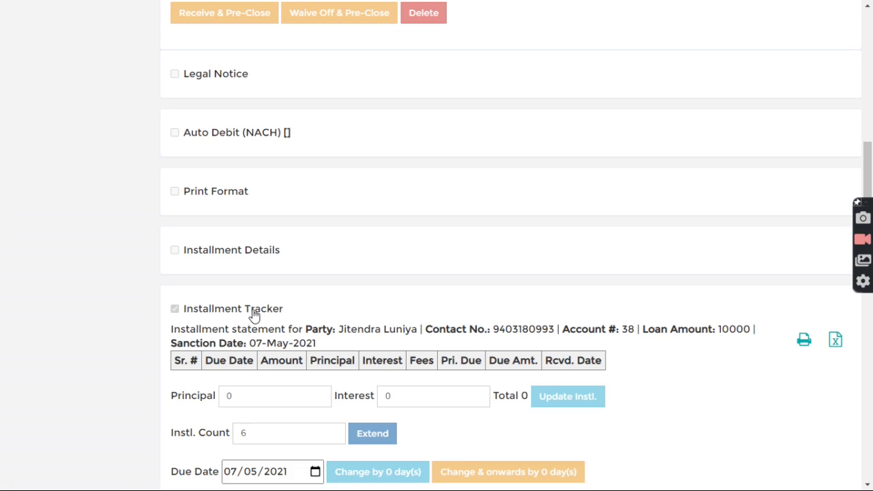
scroll(260, 314, "down", 1)
scroll(265, 314, "down", 1)
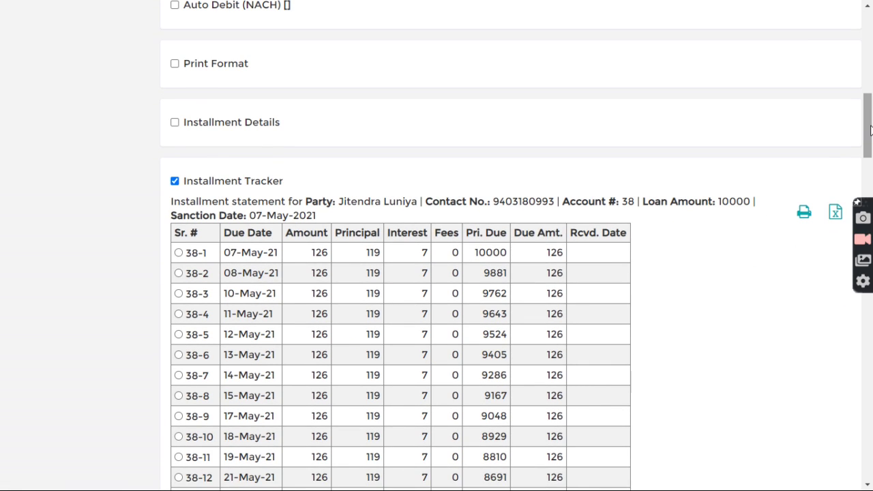
scroll(332, 132, "down", 2)
left_click_drag(225, 136, 274, 157)
Check whether the due dates after 19-May-21 skip the 20-May-21 holiday in the reduced-tenure schedule.
scroll(245, 240, "down", 2)
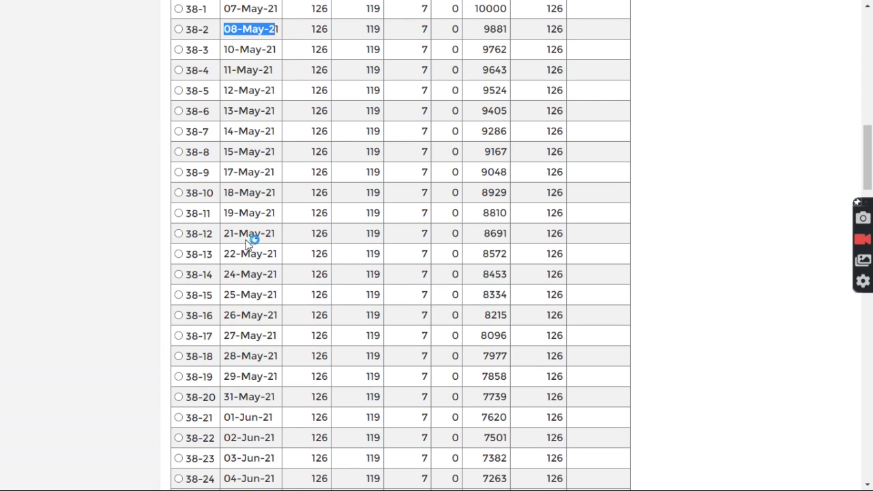
left_click_drag(225, 213, 280, 213)
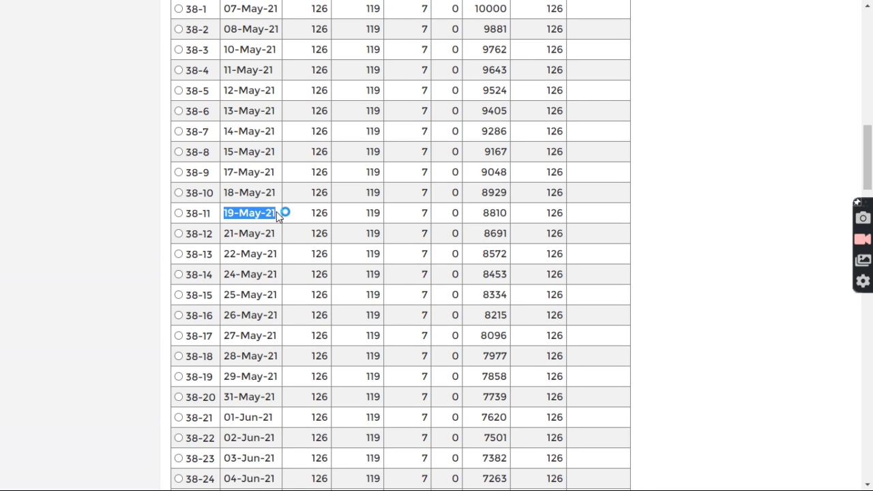
left_click(242, 228)
Examine the last installment's serial number and due date and compare them with the first installment's due date.
left_click_drag(867, 146, 867, 355)
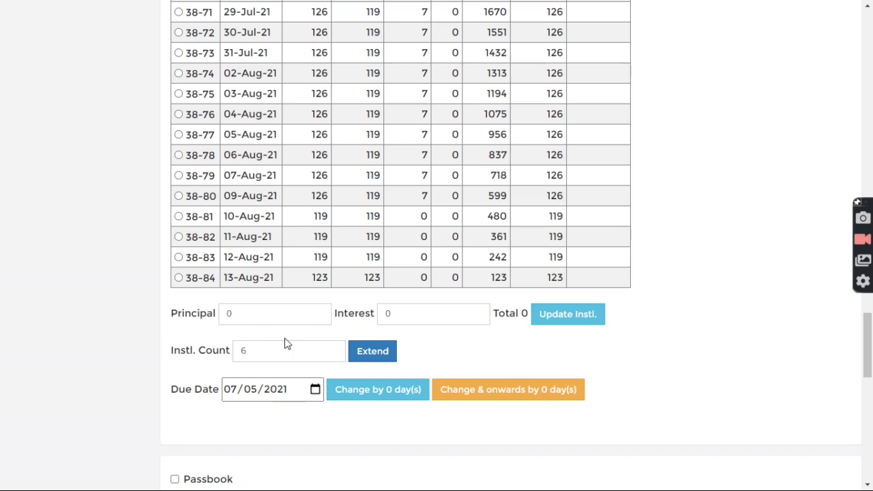
left_click_drag(203, 292, 274, 284)
left_click(226, 277)
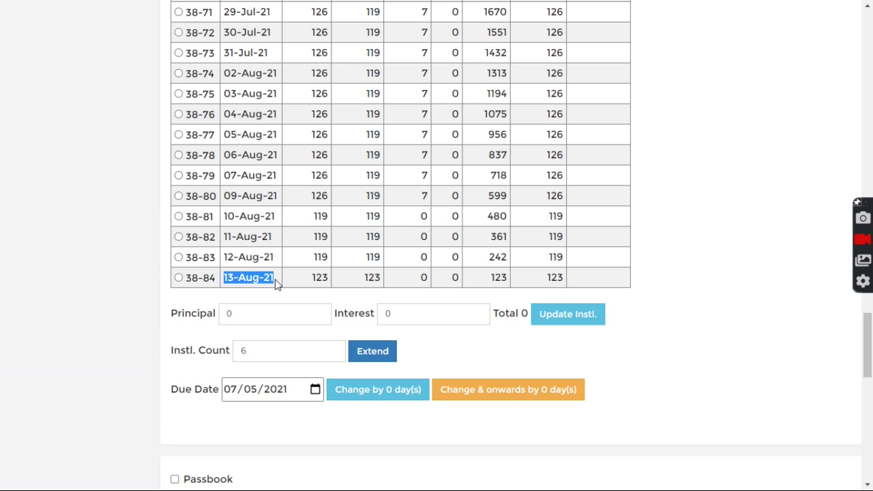
left_click(276, 280)
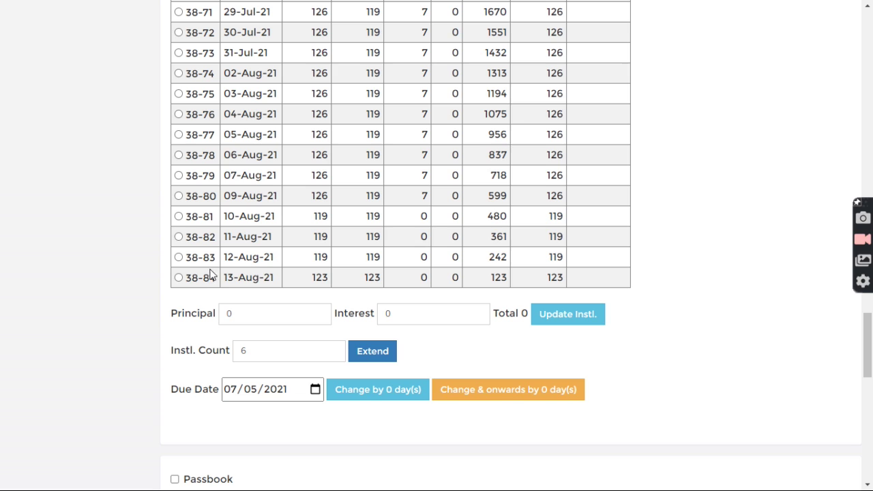
left_click_drag(226, 277, 273, 281)
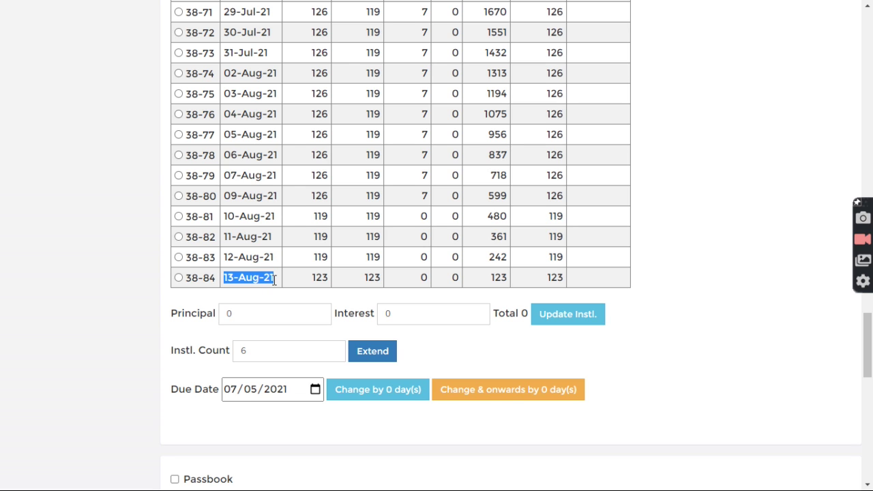
left_click(278, 280)
left_click_drag(868, 361, 868, 140)
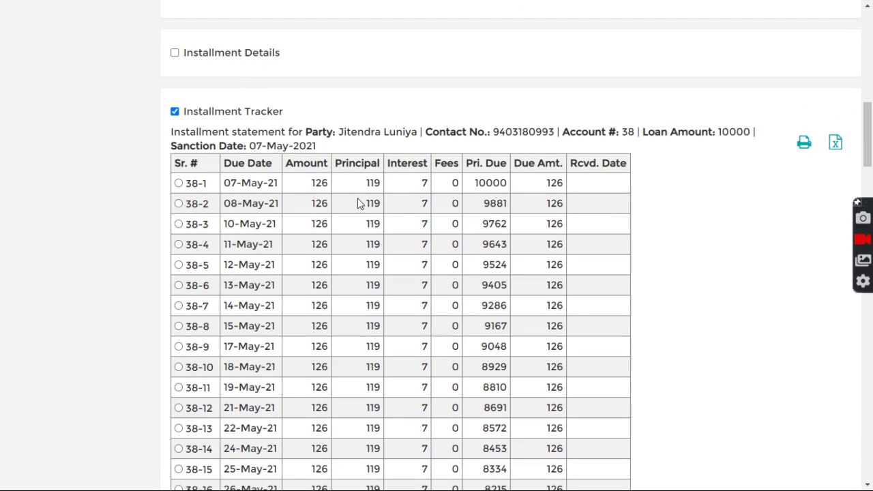
left_click_drag(224, 183, 284, 197)
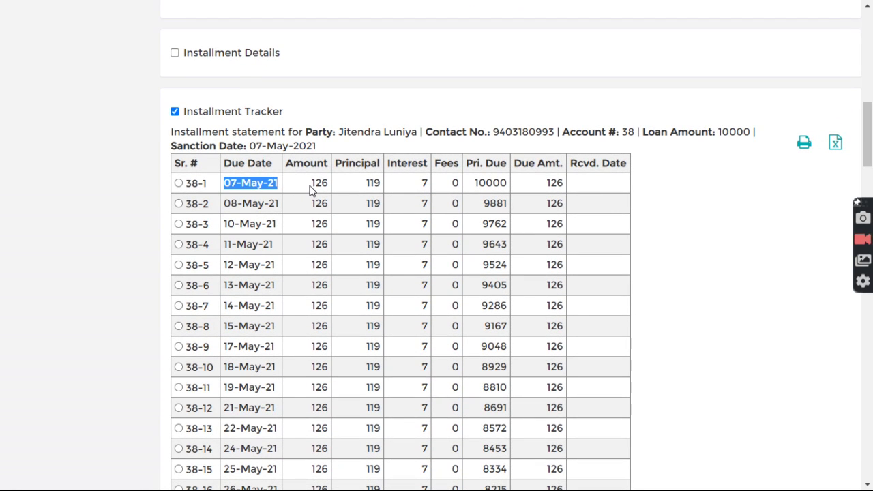
left_click(310, 192)
Remove the Reduce Tenure By Number of Recovery Days Off setting from the customized settings in Master Setup.
left_click_drag(868, 136, 603, 51)
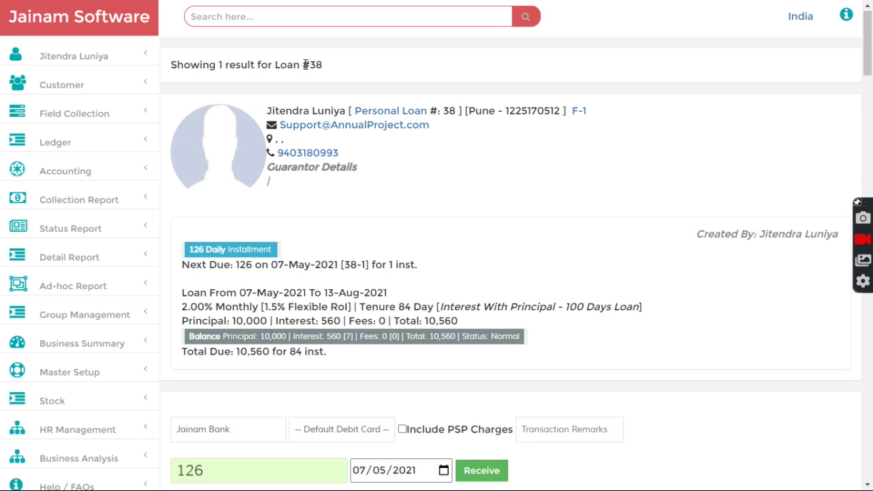
scroll(247, 228, "down", 2)
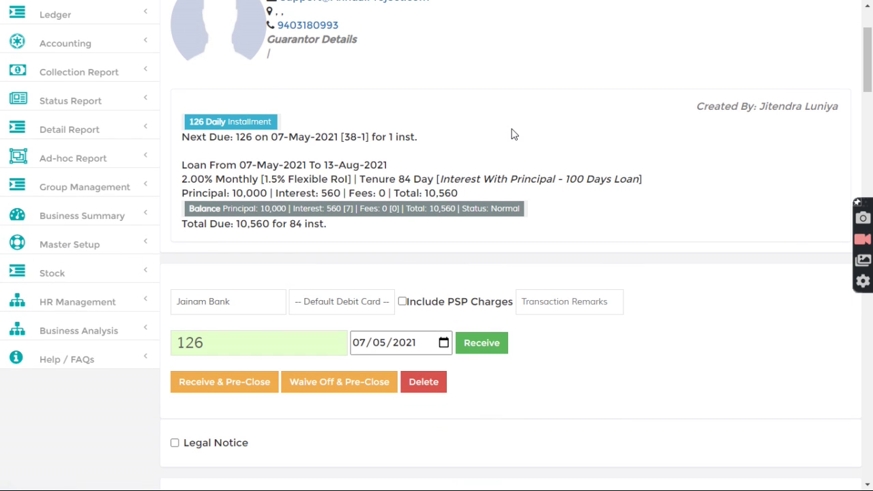
scroll(491, 111, "up", 2)
scroll(225, 232, "down", 2)
left_click(70, 245)
scroll(72, 300, "down", 3)
left_click(58, 285)
scroll(102, 281, "down", 4)
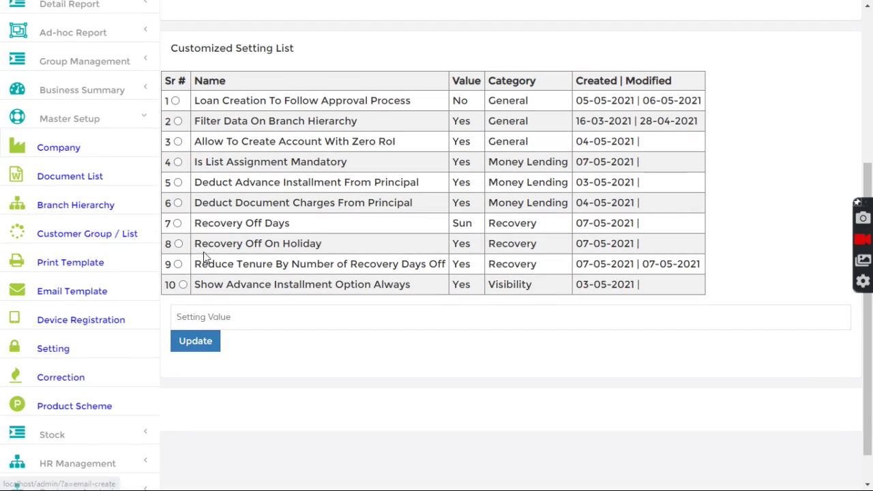
left_click(178, 265)
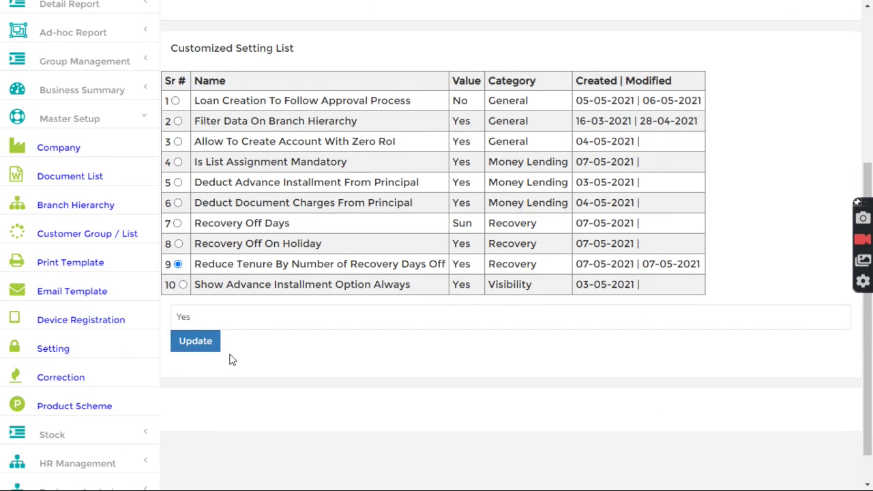
scroll(304, 123, "up", 2)
left_click(353, 29)
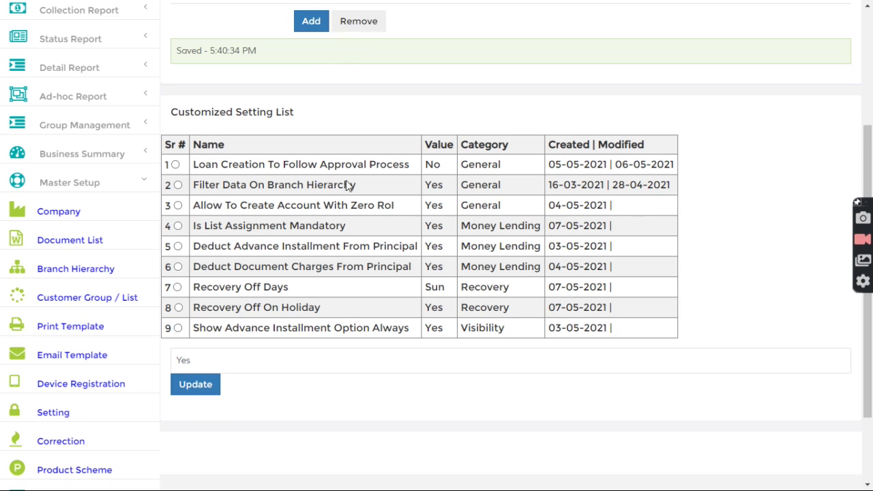
Remove the Recovery Off On Holiday and Recovery Off Days settings from the customized setting list.
left_click(179, 308)
left_click(351, 22)
left_click(177, 287)
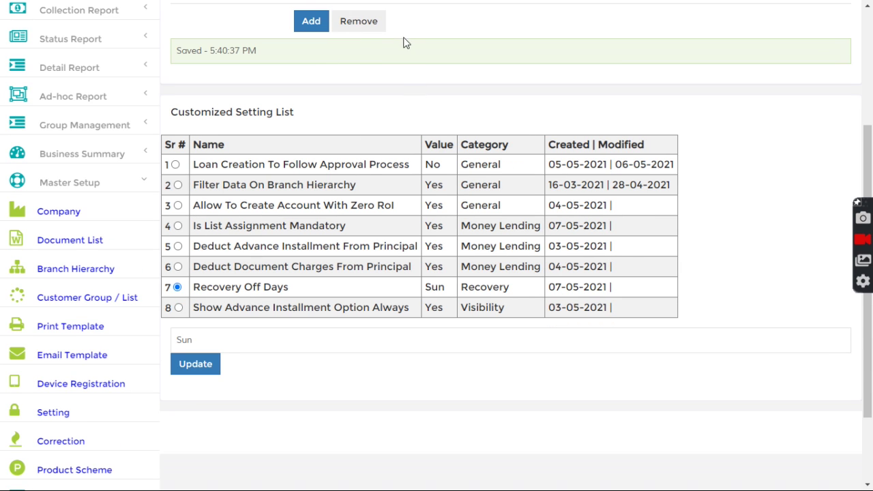
left_click(360, 22)
Find the customer by code again and open another new loan entry.
scroll(733, 243, "up", 3)
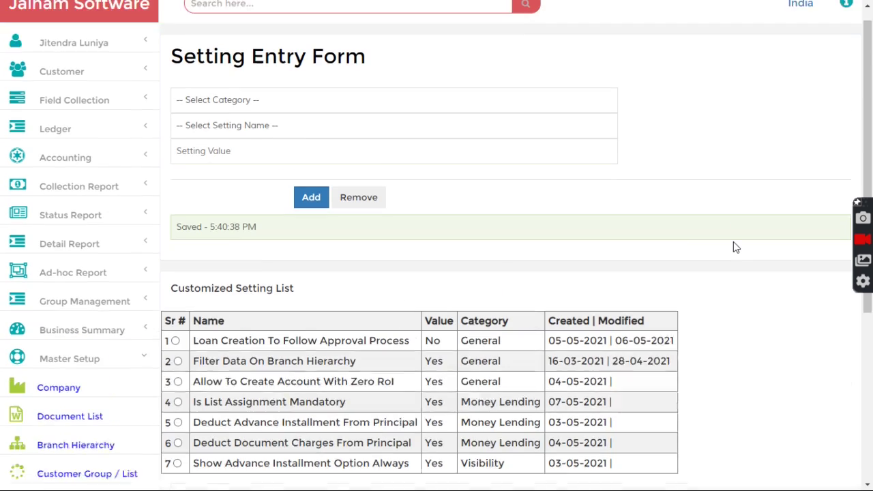
left_click(330, 23)
type("f-")
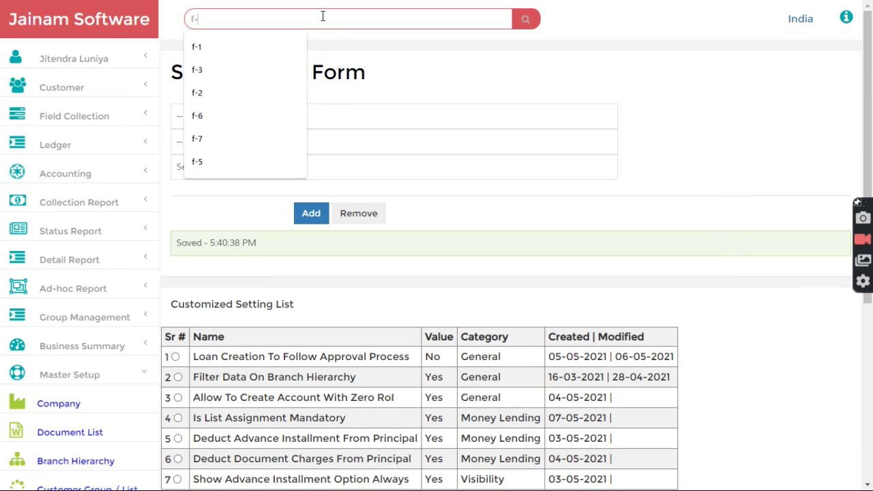
type("1")
key("Return")
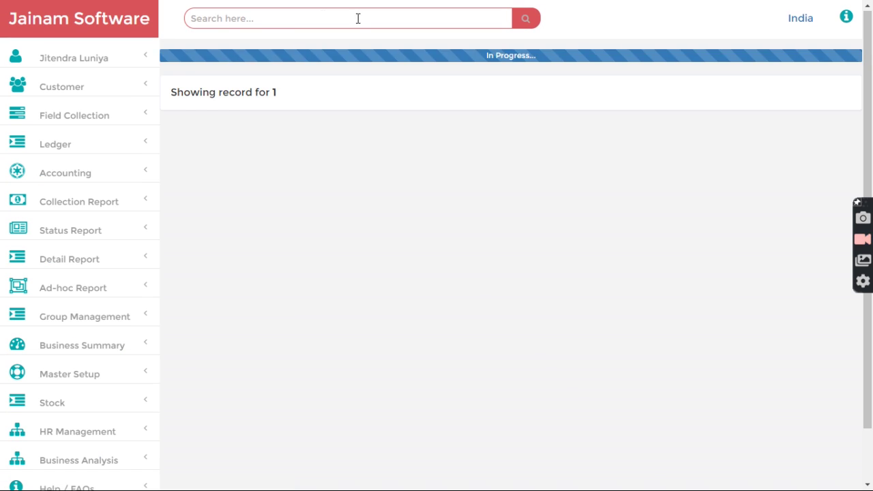
left_click(296, 287)
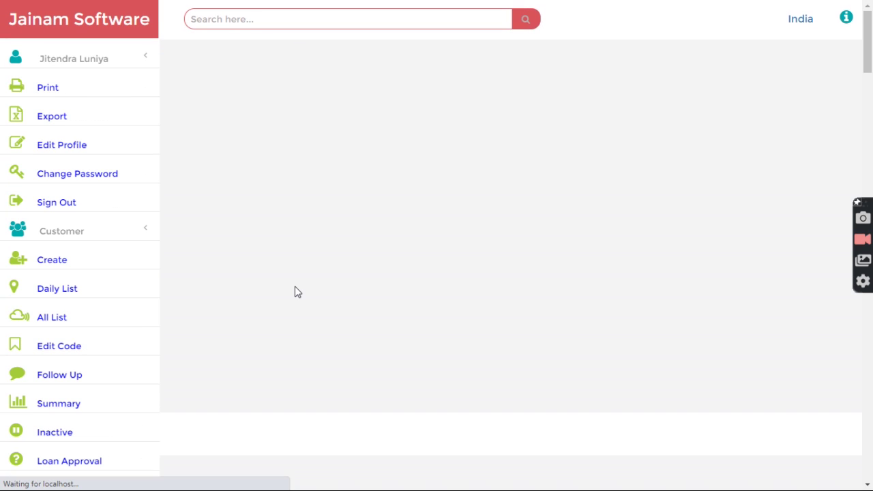
Choose the 100 Days Loan scheme for the new entry, enter an amount of 10000 and calculate it.
left_click(252, 116)
left_click(206, 180)
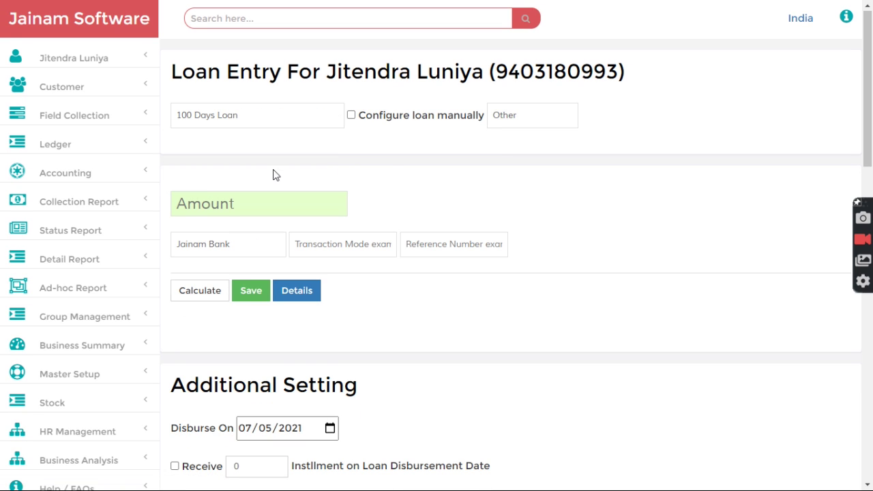
scroll(285, 102, "down", 2)
type("10000")
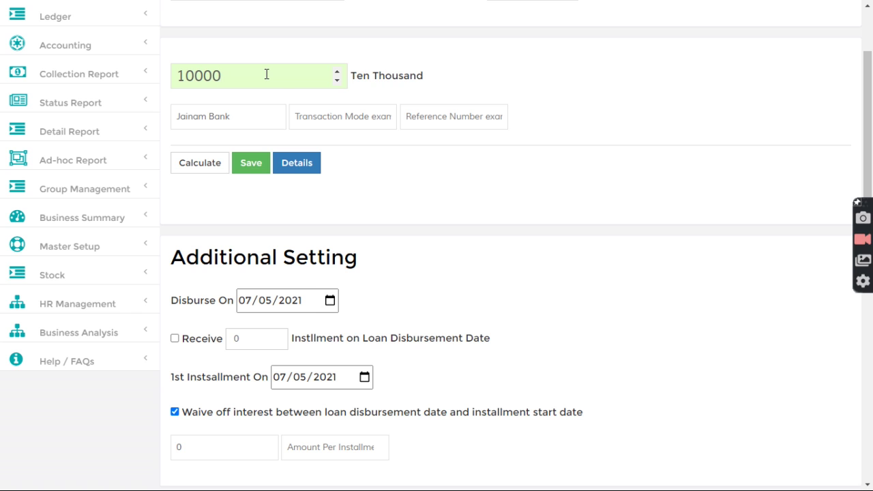
left_click(204, 172)
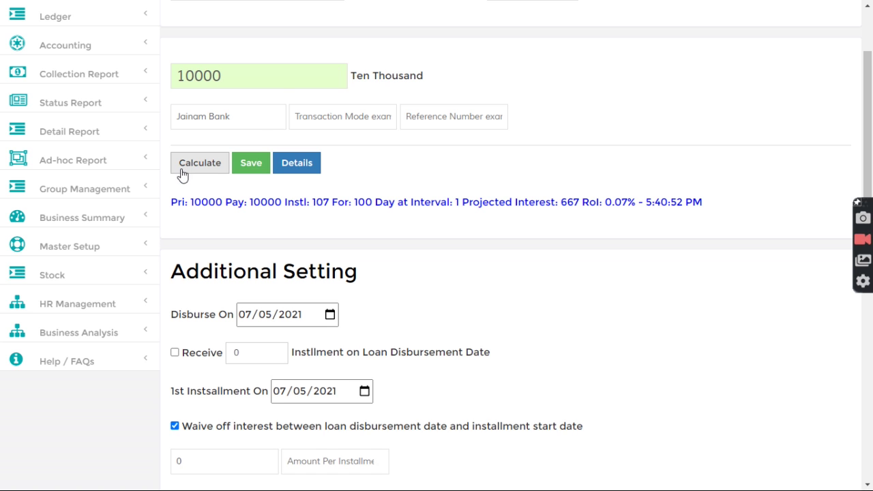
Save the 10000 loan entry and search for the new loan by its loan number.
left_click(250, 163)
scroll(287, 205, "up", 2)
left_click(254, 26)
type("39")
key("Return")
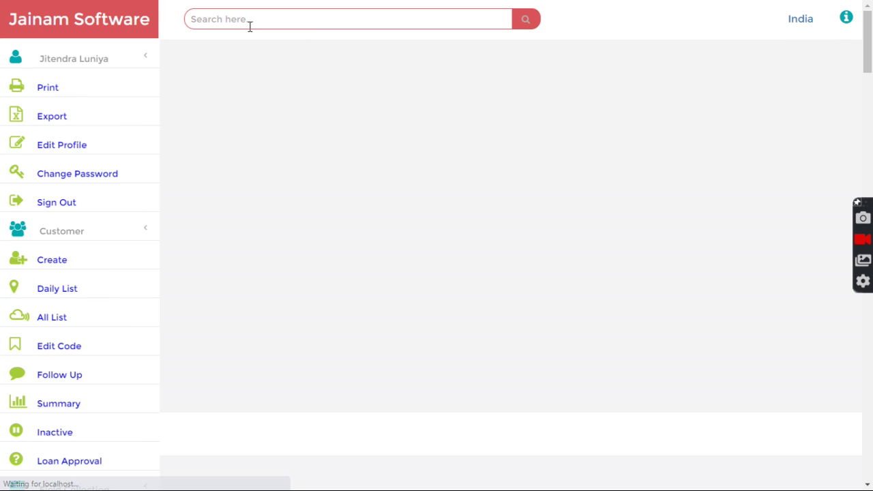
Show the loan's Installment Tracker and examine the May due dates for skipped off days and holidays.
scroll(316, 296, "down", 4)
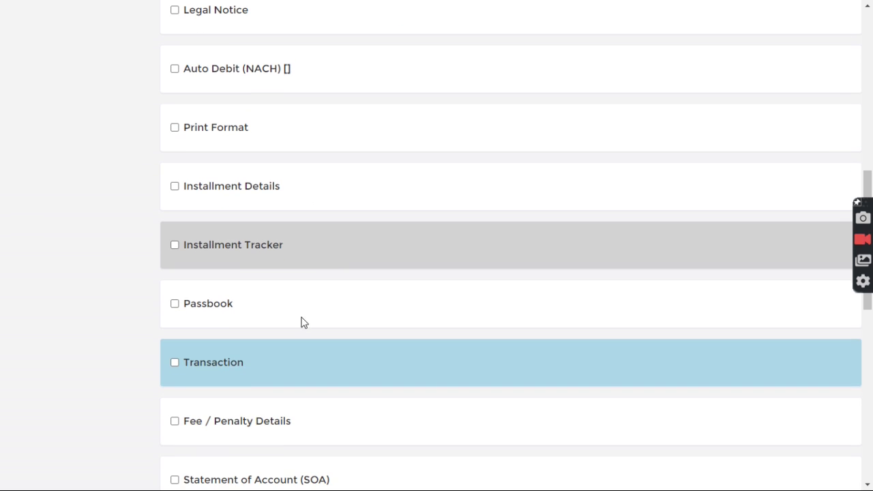
left_click(228, 246)
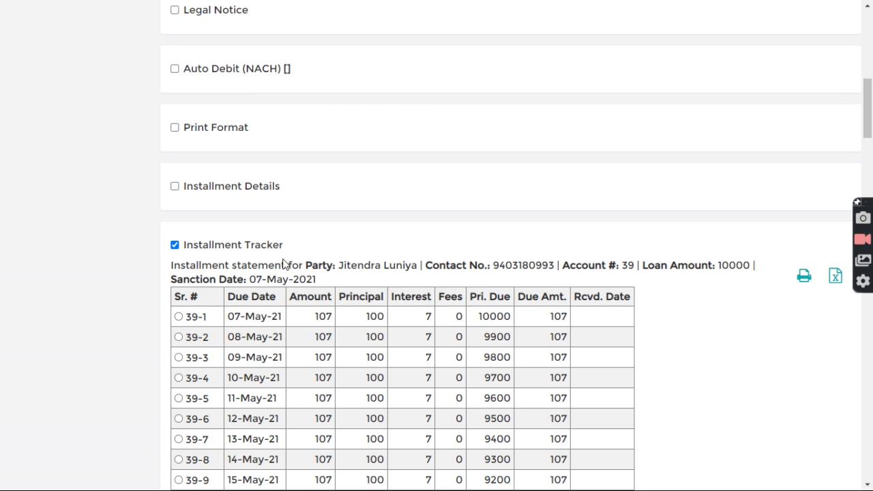
scroll(283, 263, "down", 2)
left_click_drag(228, 189, 267, 189)
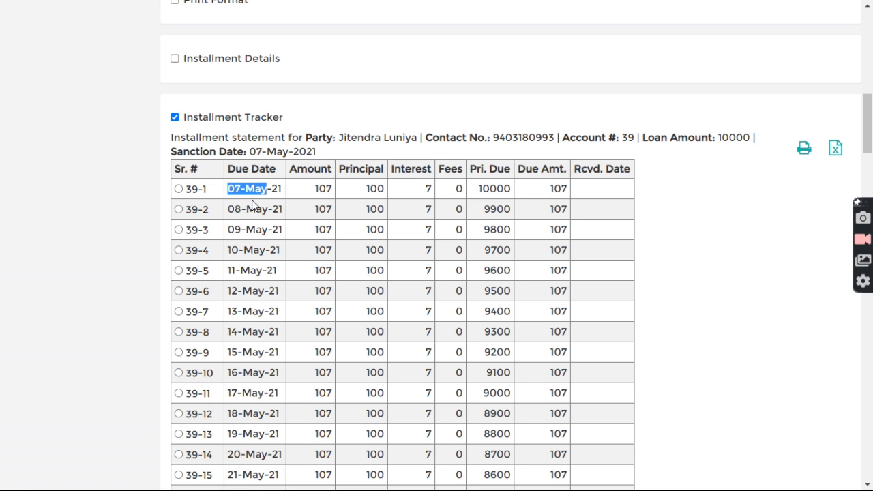
left_click_drag(229, 229, 278, 230)
scroll(278, 230, "down", 3)
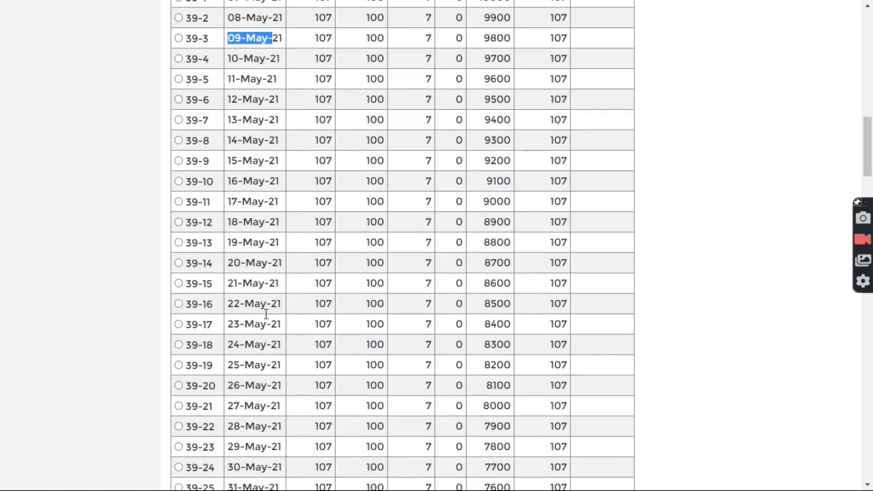
left_click_drag(230, 263, 276, 259)
left_click(701, 212)
Examine the last installments' due dates and the loan summary, and return to the software's home page.
left_click_drag(867, 146, 859, 355)
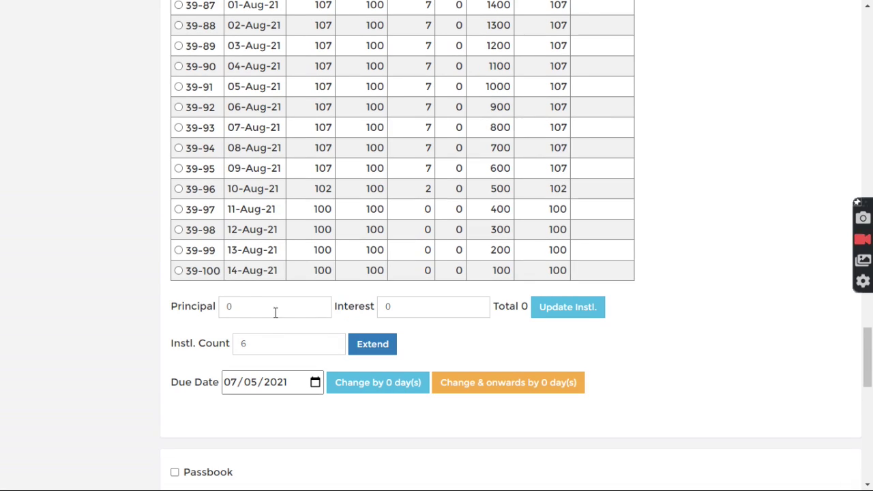
left_click_drag(231, 250, 279, 250)
left_click_drag(215, 275, 308, 278)
left_click(237, 272)
left_click_drag(868, 358, 865, 33)
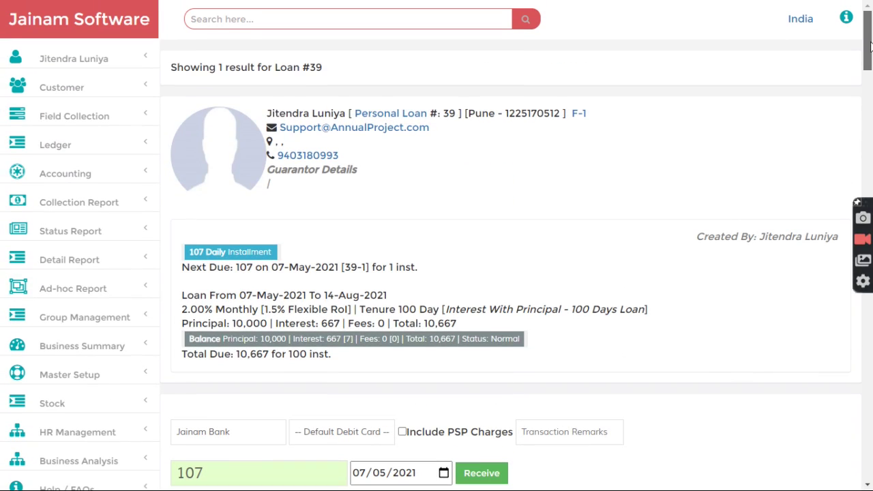
left_click(86, 28)
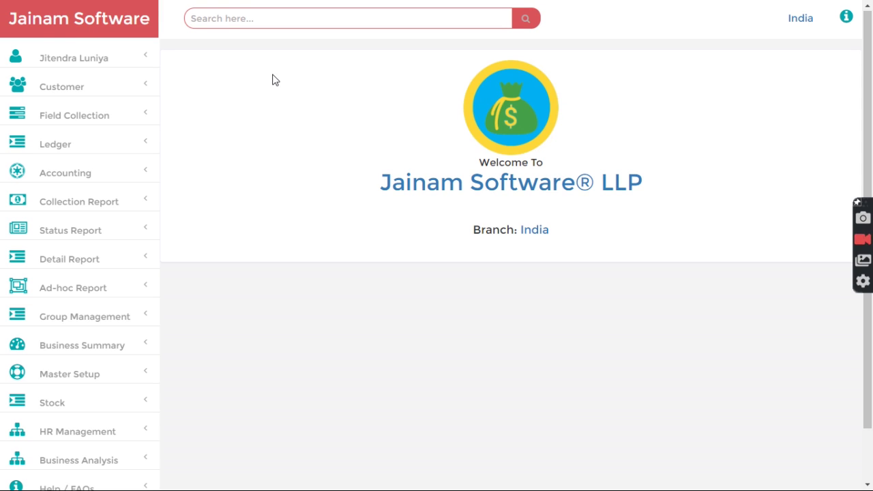